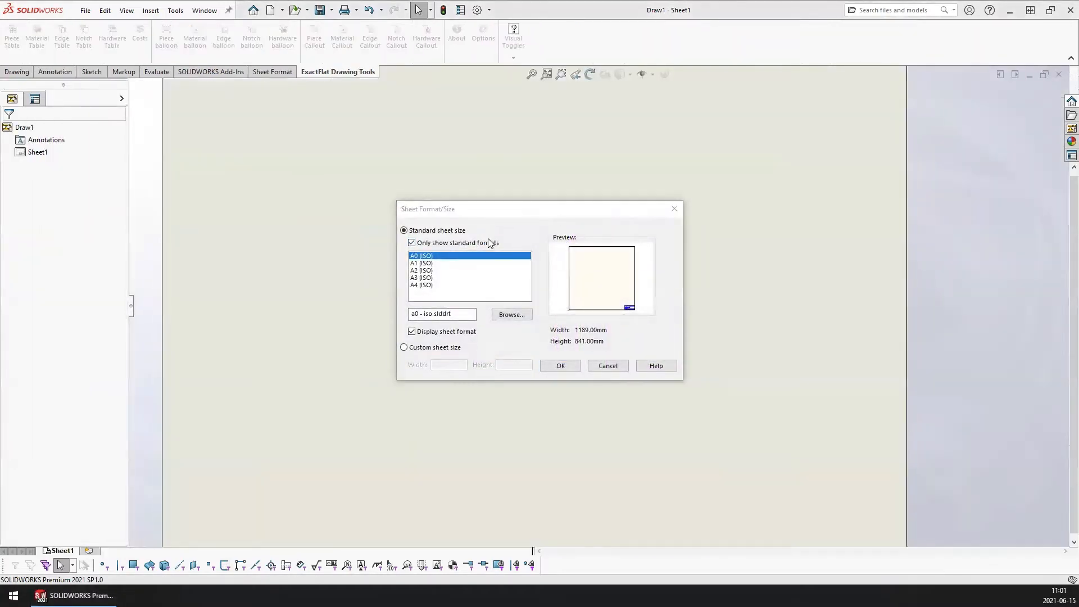
Step: Set up the drawing sheet in A1 (ISO) size and place the flat pattern's Front view near the sheet's centre
{"action": "left_click", "coordinate": [422, 263]}
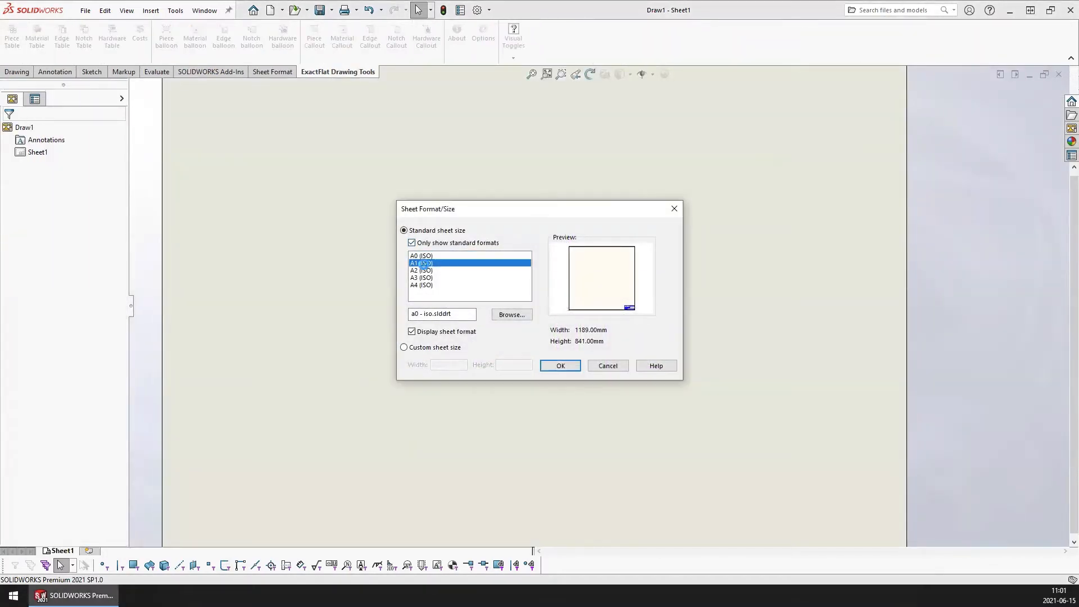
{"action": "left_click", "coordinate": [560, 365]}
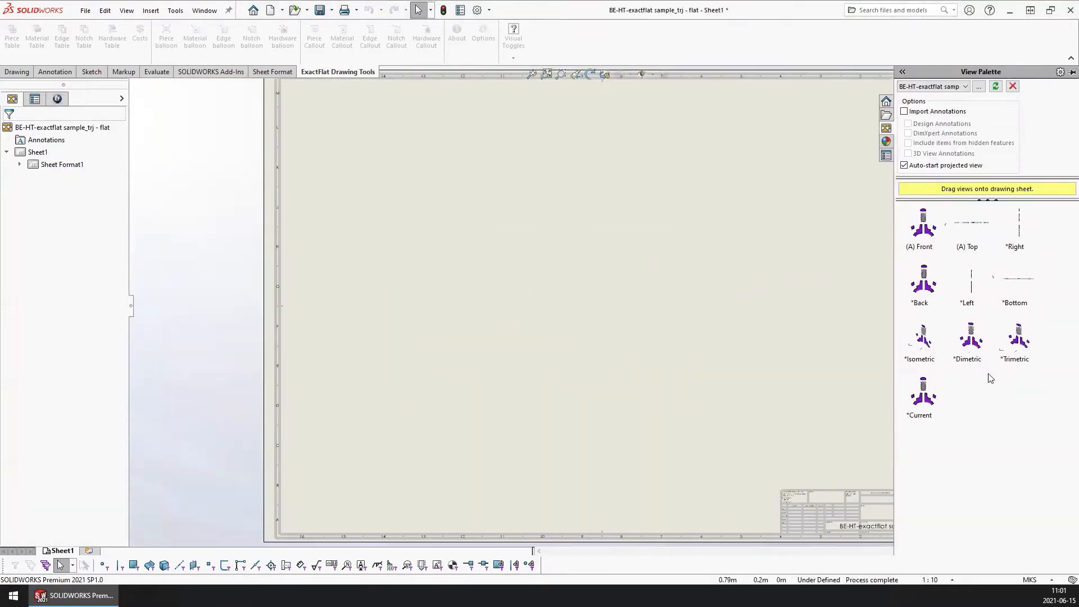
{"action": "left_click_drag", "start_coordinate": [926, 234], "coordinate": [586, 304]}
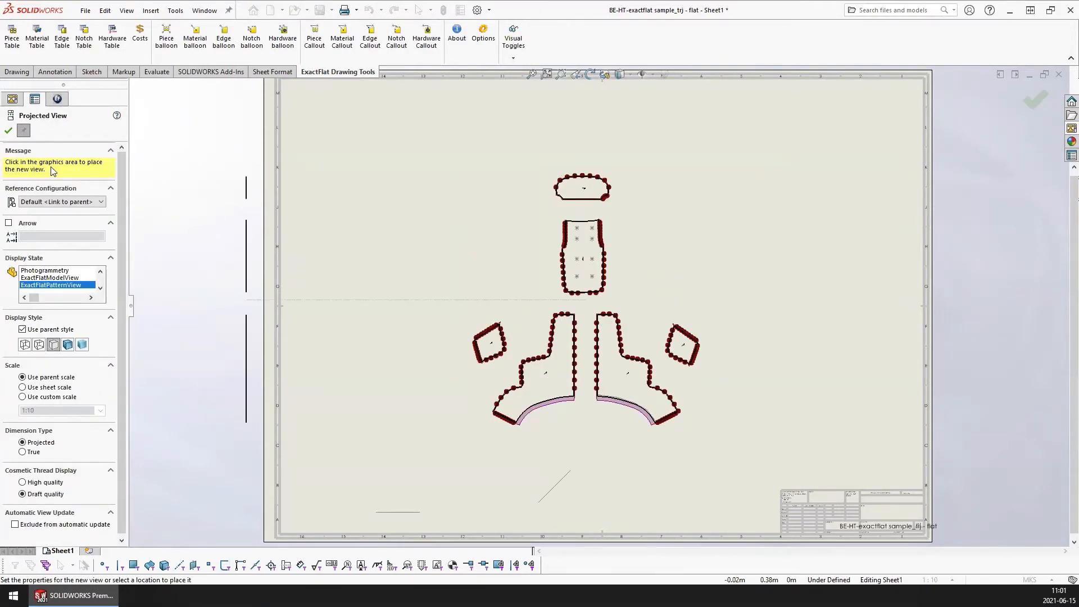
{"action": "left_click", "coordinate": [8, 132]}
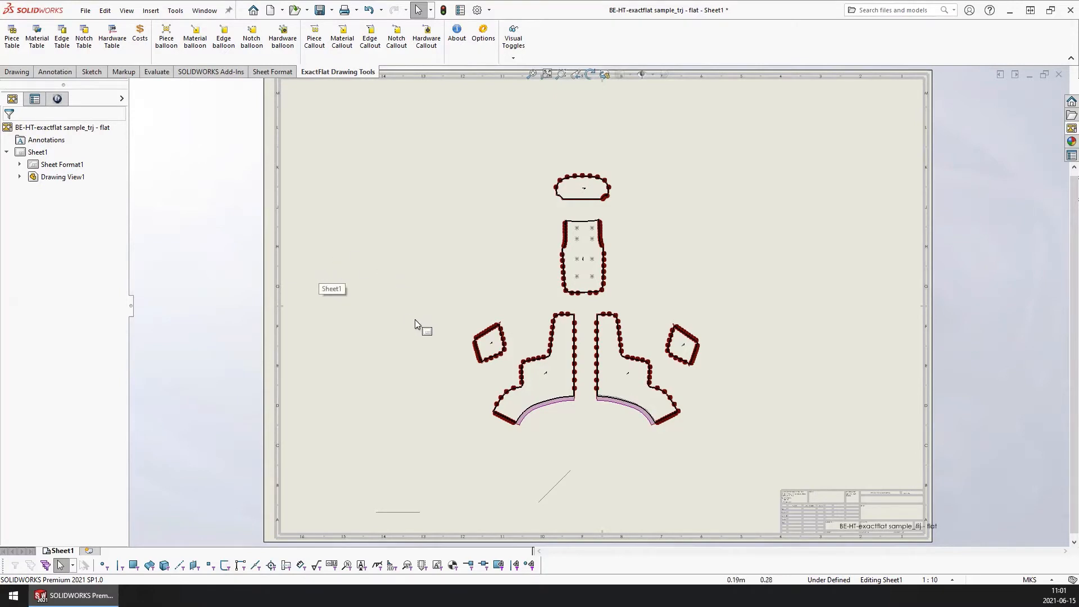
Step: Examine the pattern pieces in the placed view, including their outlines, edge marks and curved hem strips
{"action": "scroll", "coordinate": [573, 429], "scroll_direction": "down", "scroll_amount": 5}
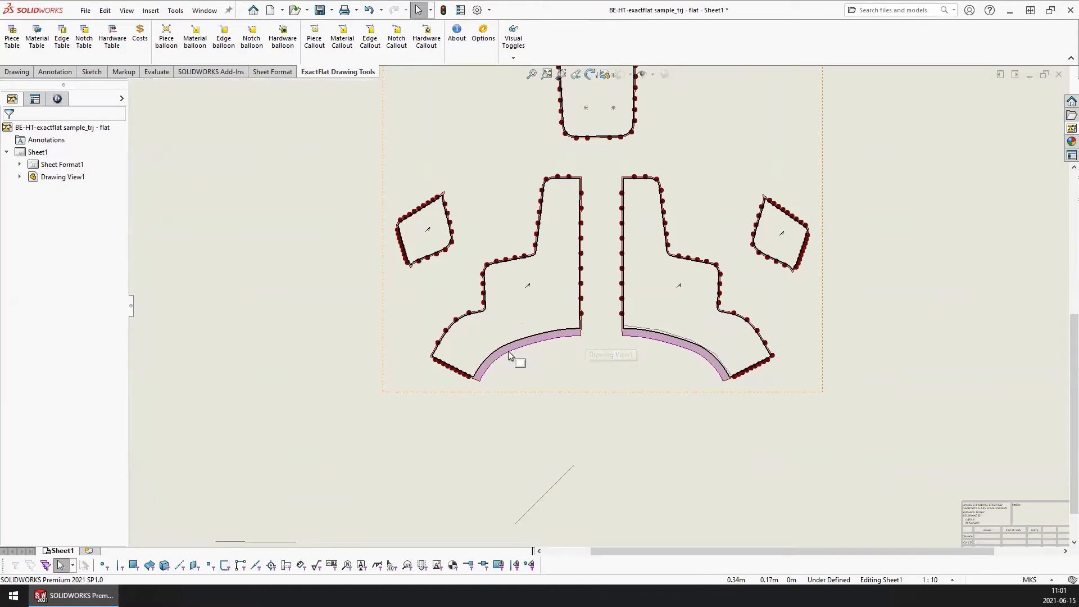
{"action": "scroll", "coordinate": [484, 311], "scroll_direction": "down", "scroll_amount": 3}
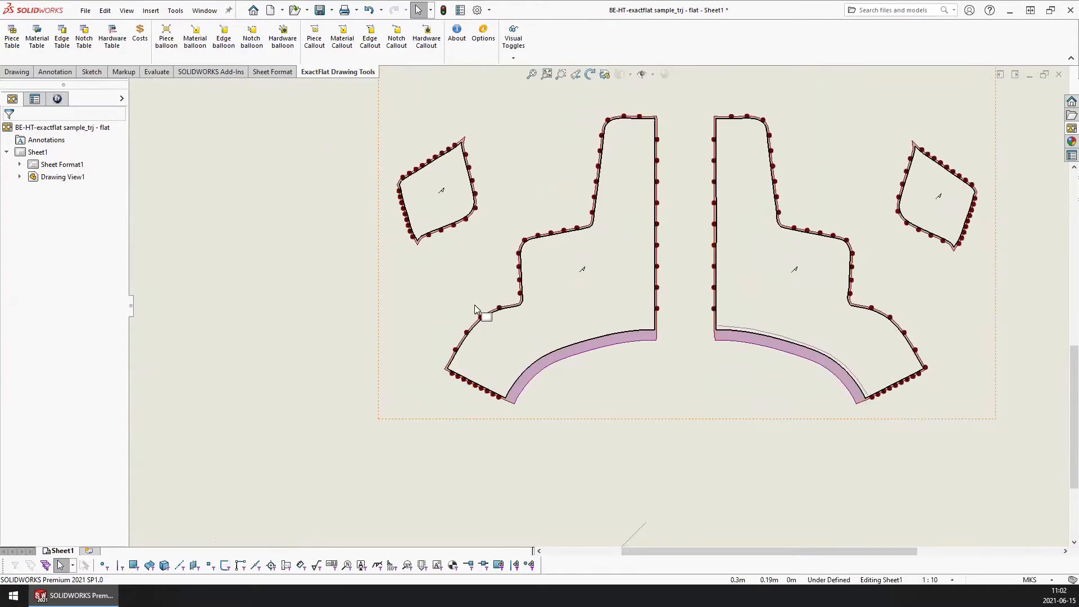
{"action": "scroll", "coordinate": [537, 289], "scroll_direction": "up", "scroll_amount": 2}
{"action": "scroll", "coordinate": [574, 308], "scroll_direction": "up", "scroll_amount": 2}
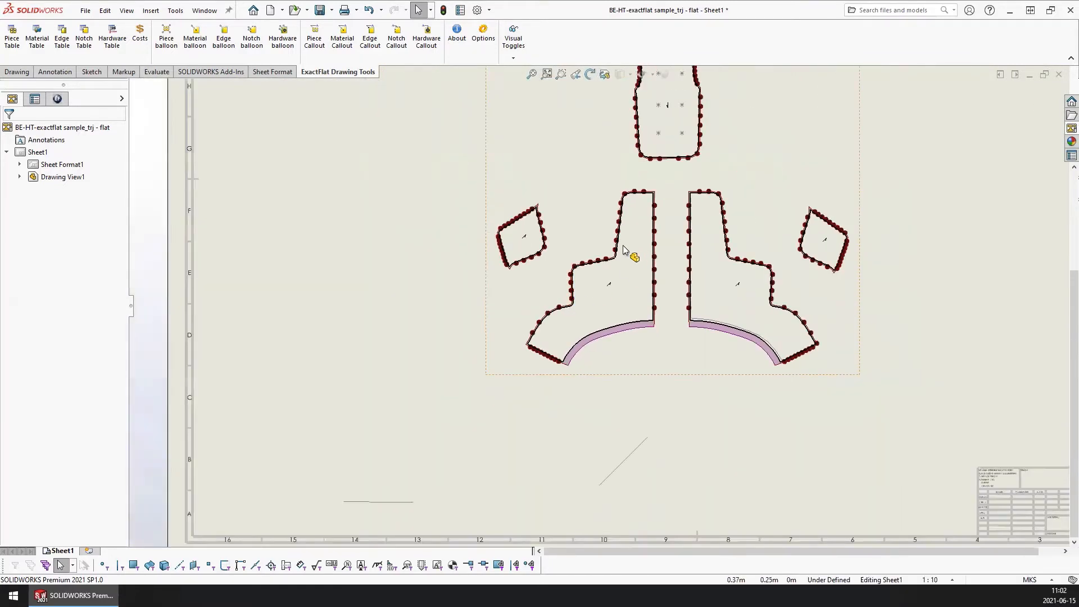
{"action": "scroll", "coordinate": [632, 251], "scroll_direction": "up", "scroll_amount": 2}
{"action": "scroll", "coordinate": [695, 169], "scroll_direction": "down", "scroll_amount": 2}
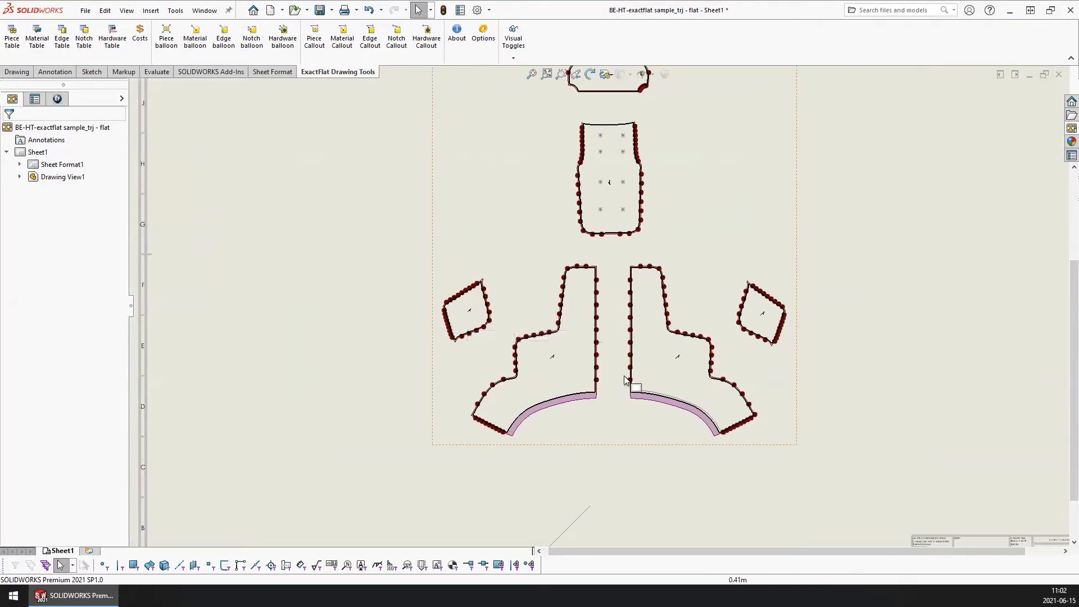
{"action": "scroll", "coordinate": [636, 338], "scroll_direction": "up", "scroll_amount": 2}
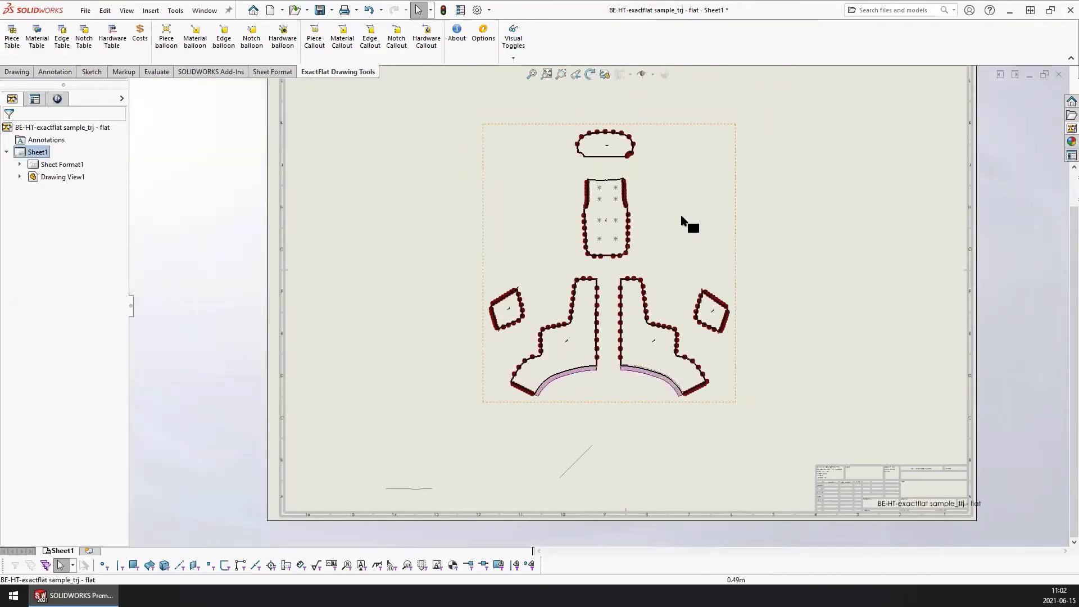
{"action": "scroll", "coordinate": [693, 217], "scroll_direction": "up", "scroll_amount": 2}
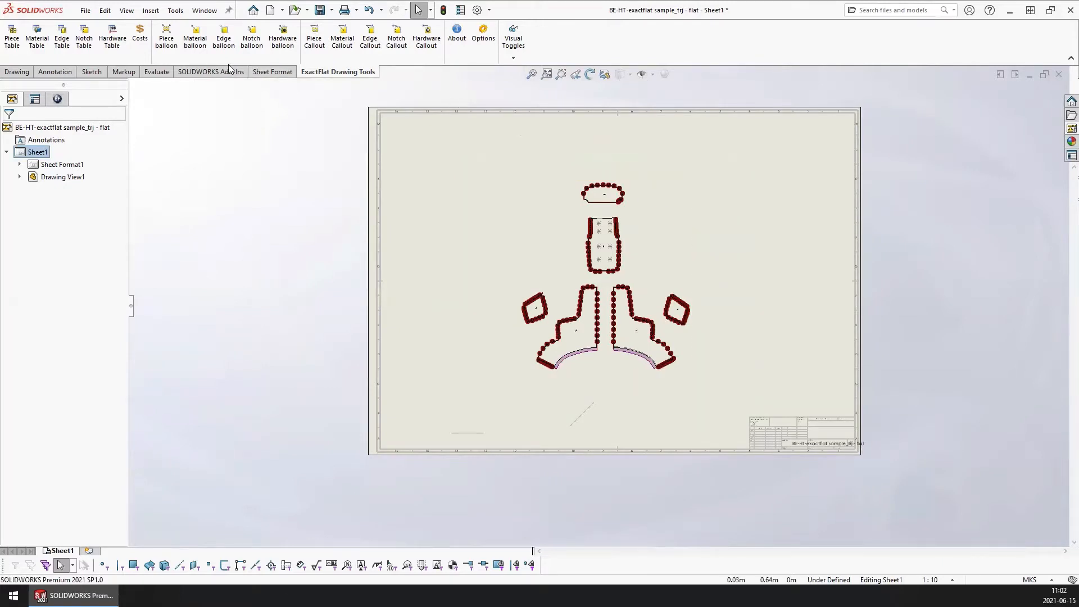
{"action": "left_click", "coordinate": [17, 71]}
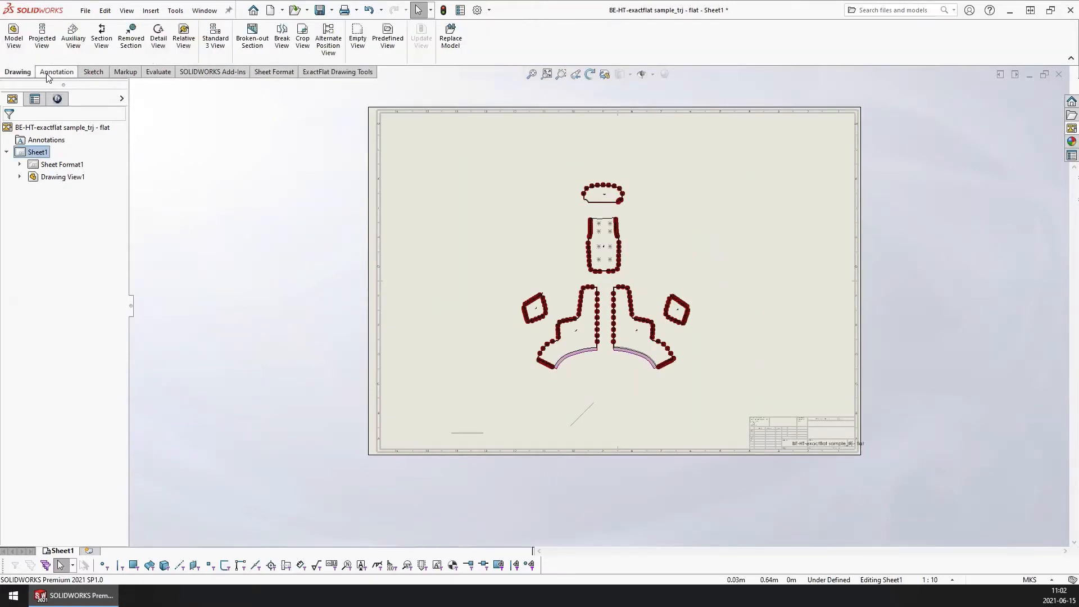
{"action": "left_click", "coordinate": [47, 75]}
{"action": "left_click", "coordinate": [94, 71]}
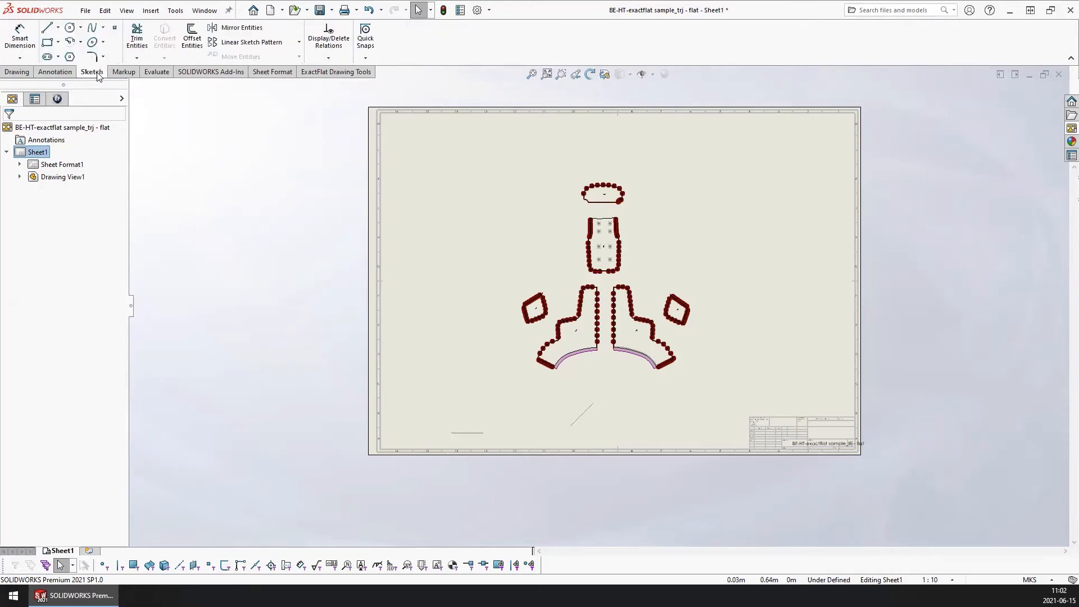
{"action": "left_click", "coordinate": [342, 73]}
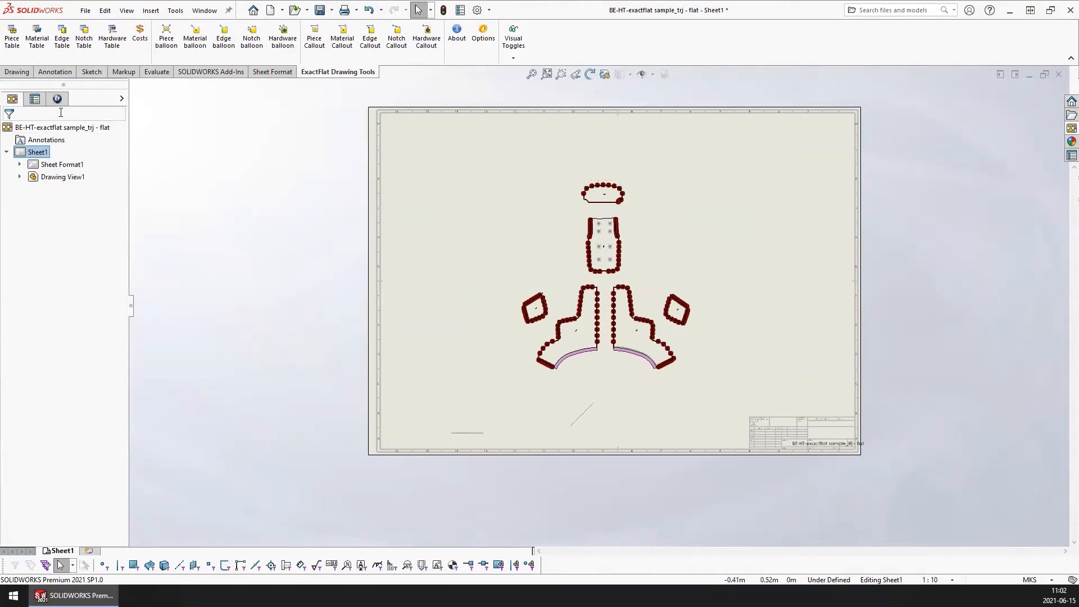
Step: Insert an edge table for the flat pattern and place it in the upper-left corner of the sheet
{"action": "left_click", "coordinate": [63, 40]}
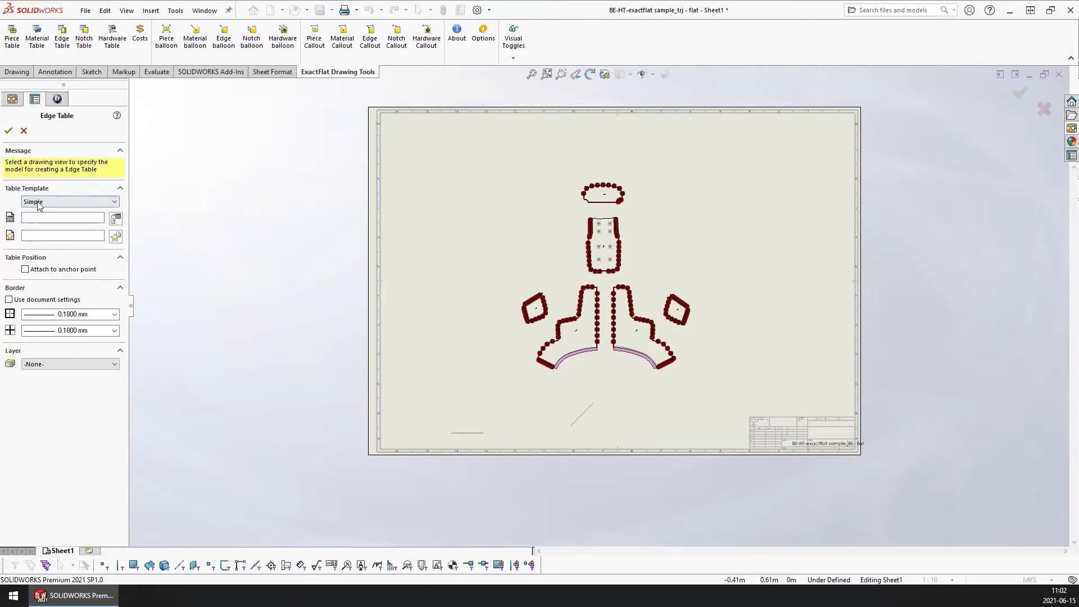
{"action": "left_click", "coordinate": [65, 202]}
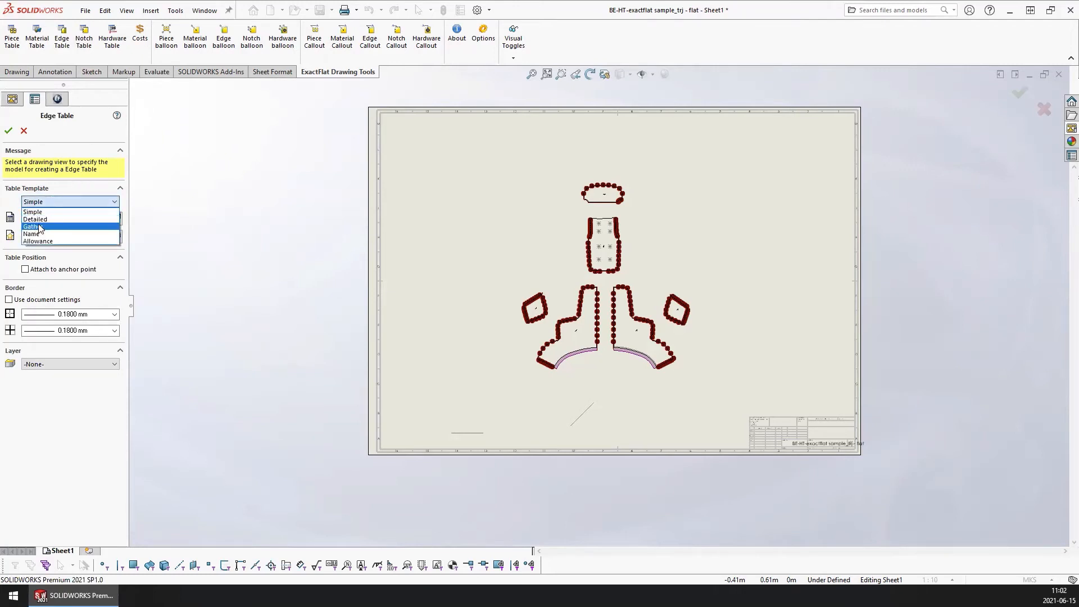
{"action": "left_click", "coordinate": [47, 212]}
{"action": "left_click", "coordinate": [9, 131]}
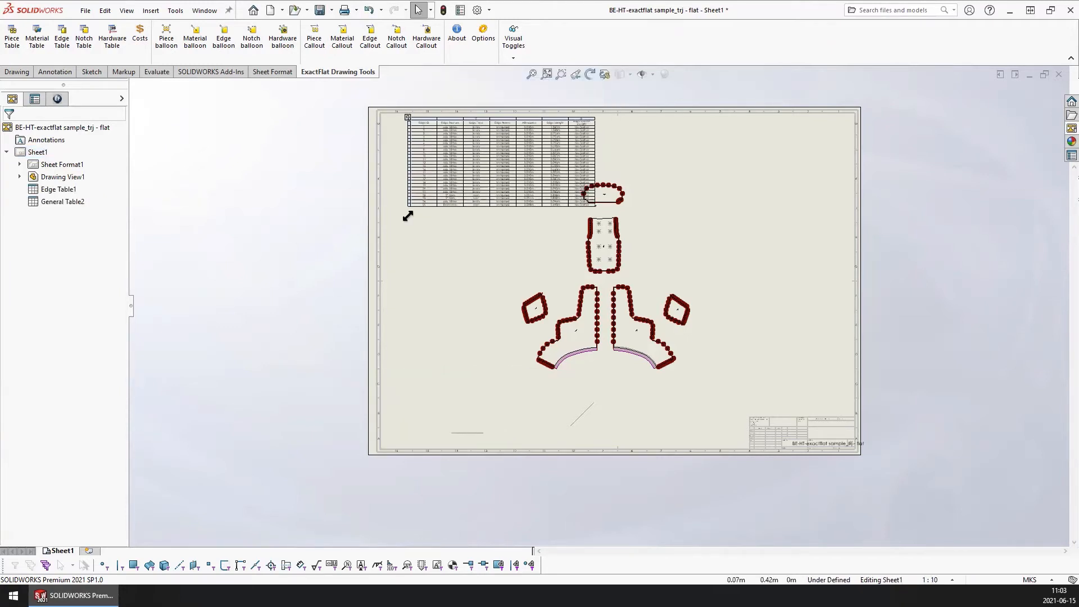
{"action": "left_click", "coordinate": [393, 208]}
{"action": "left_click_drag", "start_coordinate": [395, 209], "coordinate": [383, 203]}
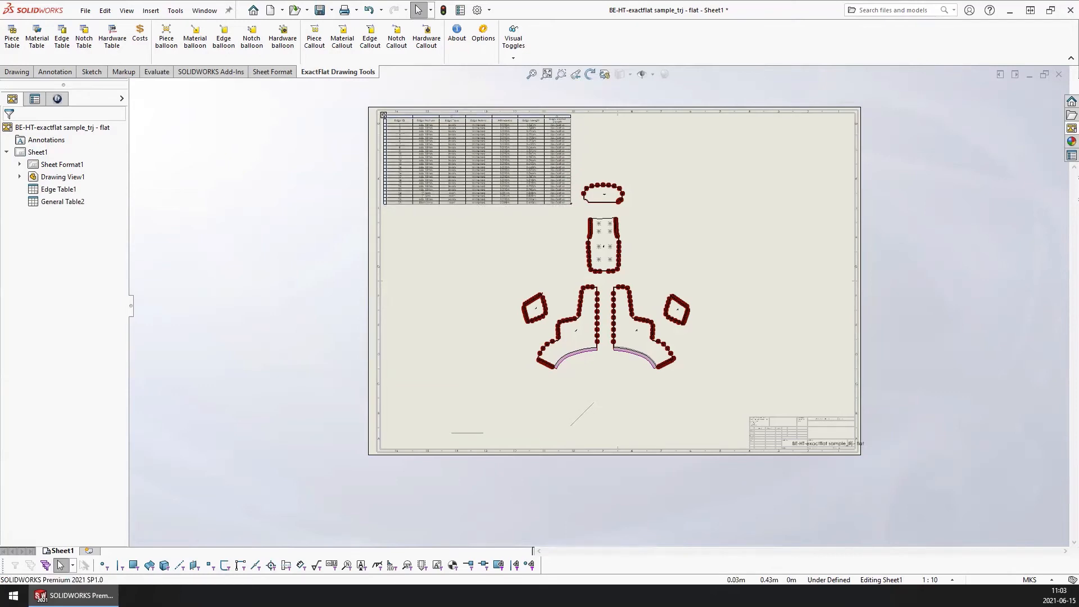
Step: Place two piece balloons in Circular style above the topmost pattern piece, attached to its curved upper edge
{"action": "left_click", "coordinate": [635, 225]}
{"action": "scroll", "coordinate": [658, 219], "scroll_direction": "down", "scroll_amount": 2}
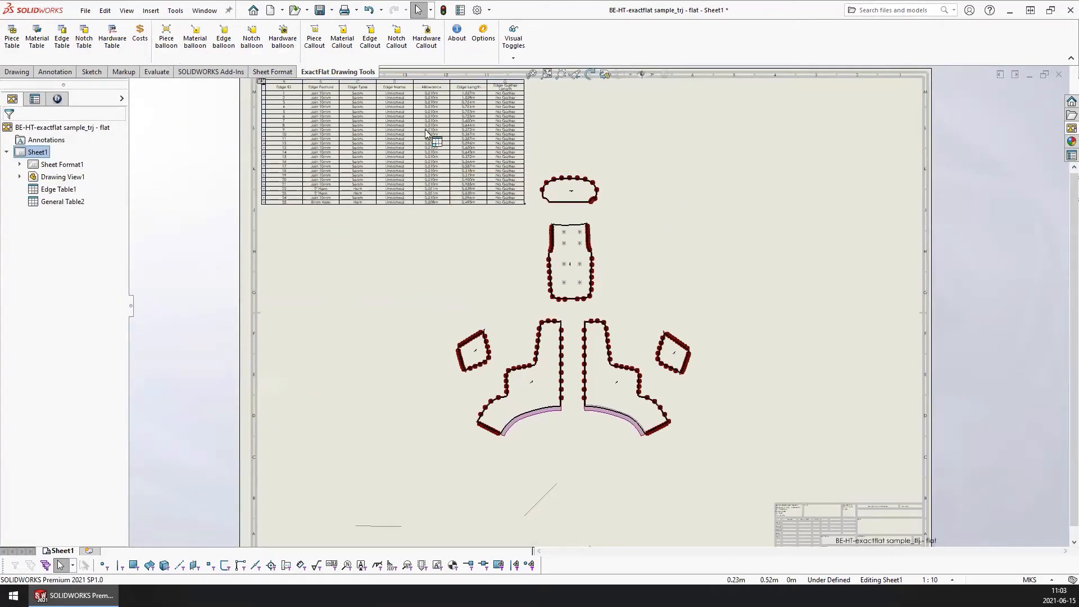
{"action": "scroll", "coordinate": [429, 137], "scroll_direction": "down", "scroll_amount": 2}
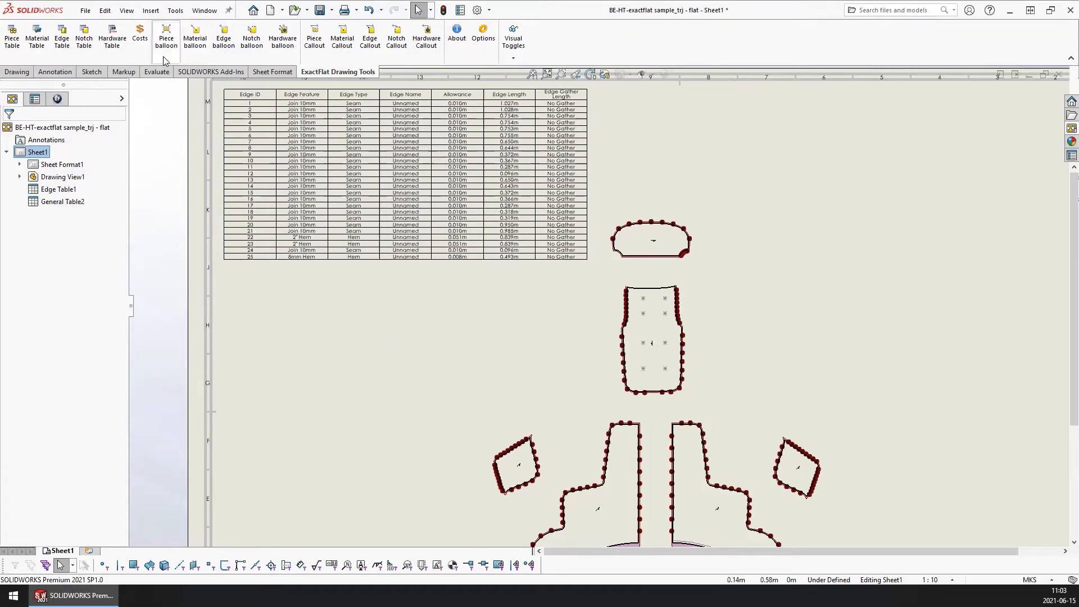
{"action": "left_click", "coordinate": [166, 35]}
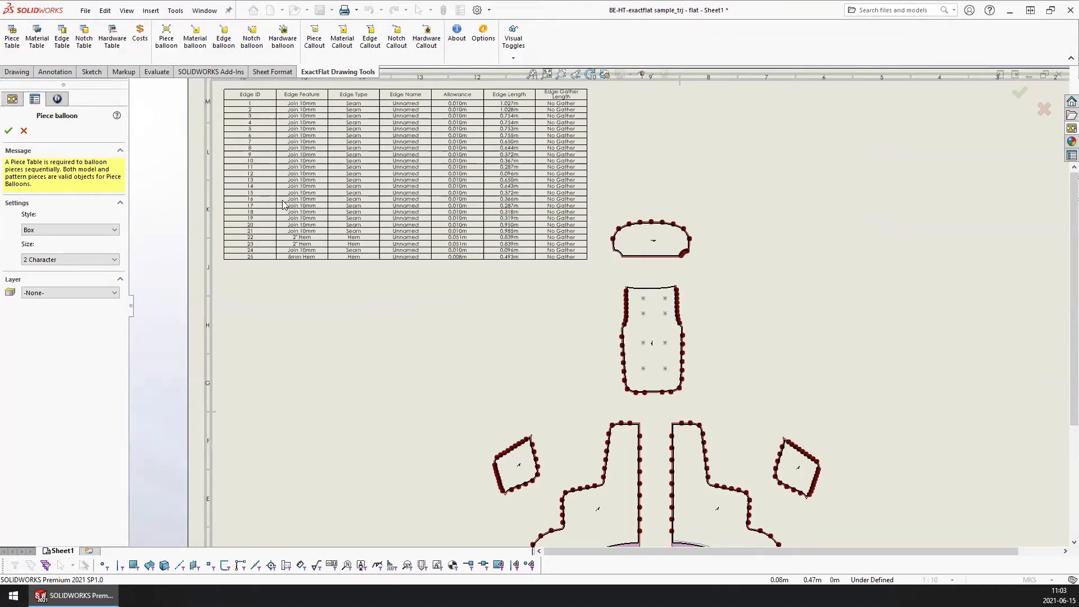
{"action": "left_click", "coordinate": [663, 223]}
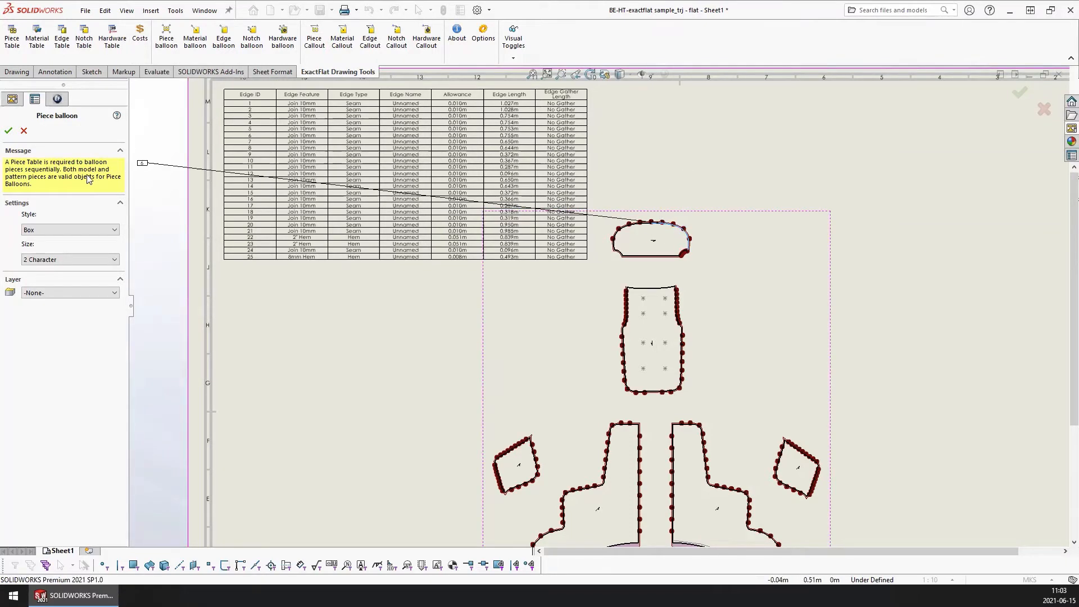
{"action": "left_click", "coordinate": [78, 229]}
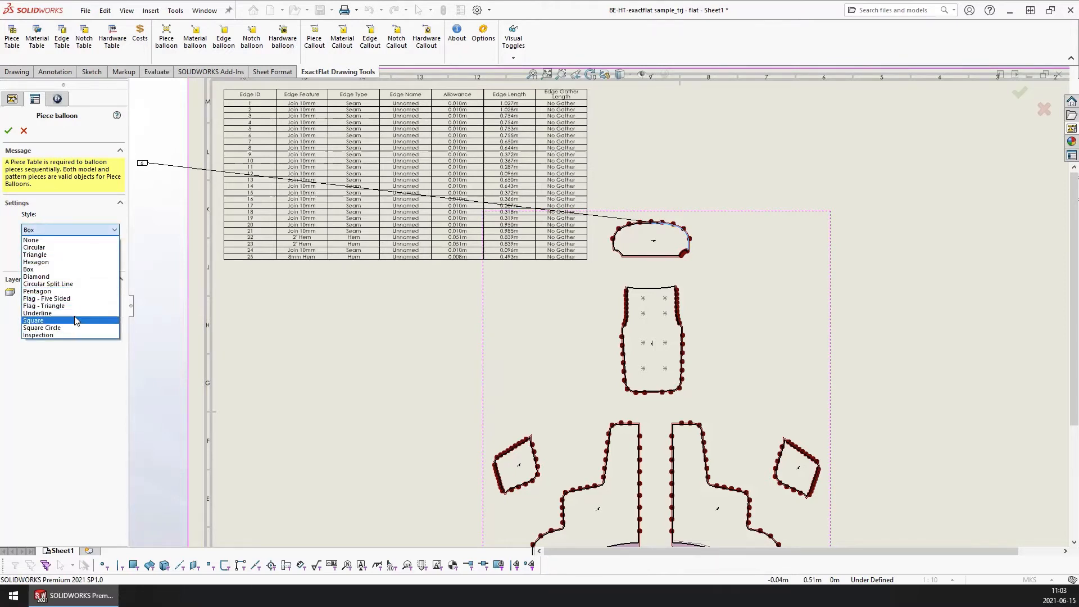
{"action": "left_click", "coordinate": [62, 283]}
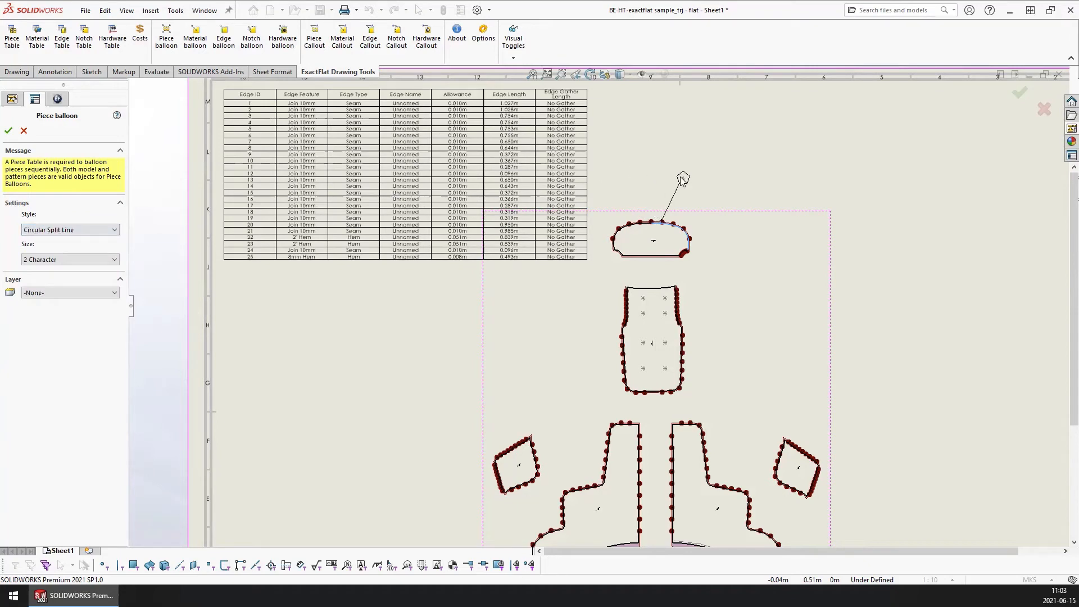
{"action": "left_click", "coordinate": [78, 230]}
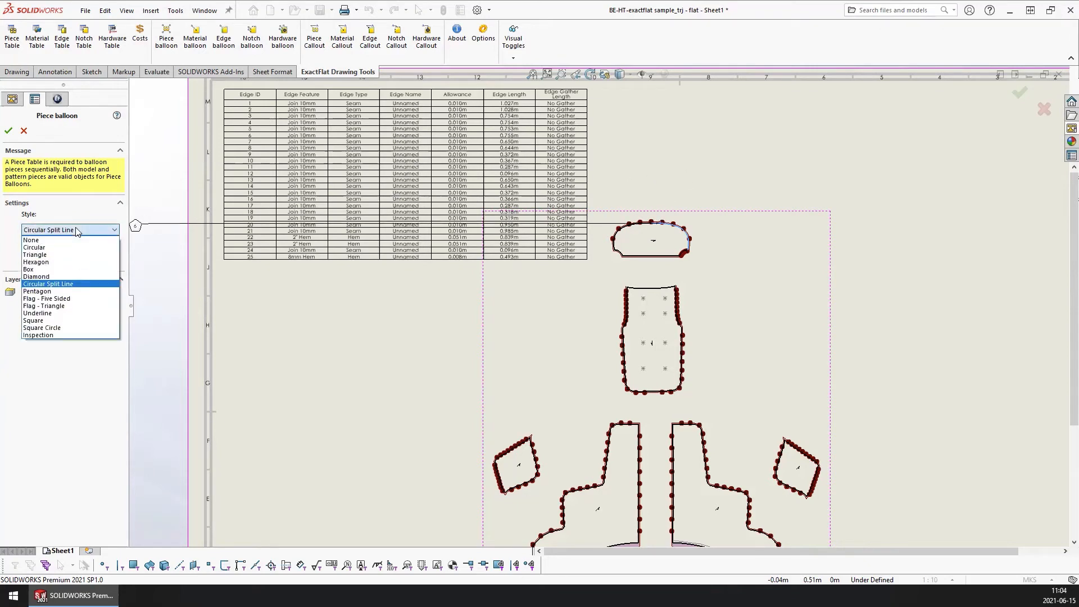
{"action": "left_click", "coordinate": [72, 248]}
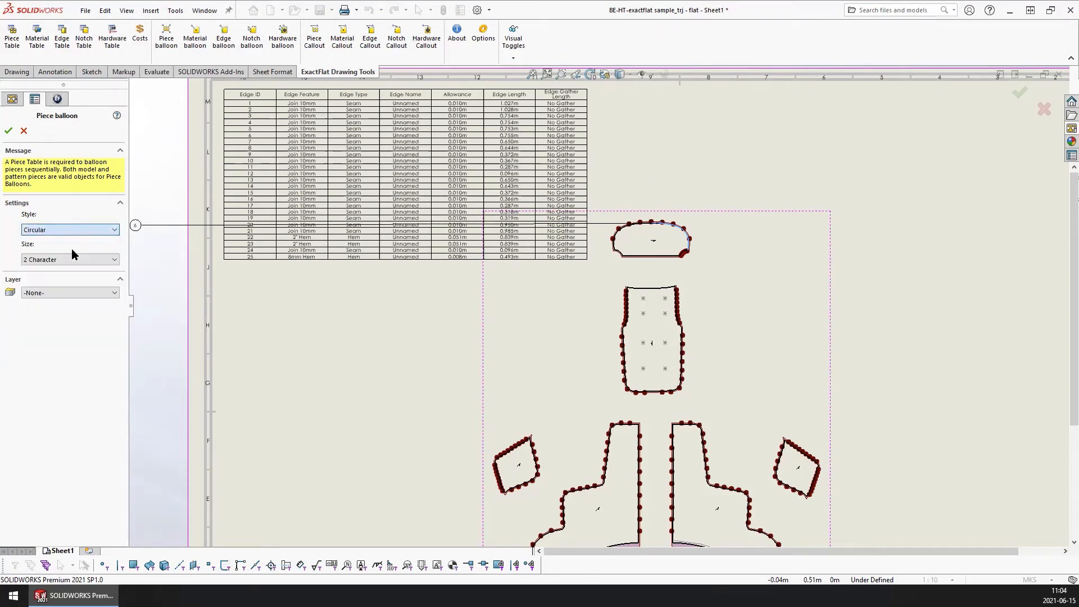
{"action": "left_click", "coordinate": [687, 189]}
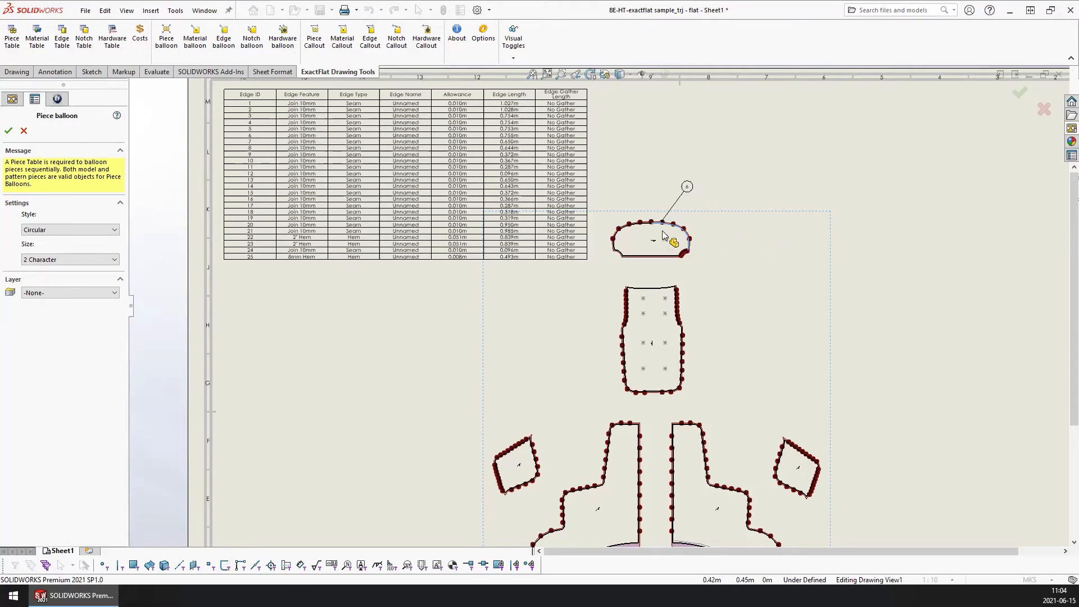
{"action": "left_click", "coordinate": [637, 223]}
{"action": "left_click", "coordinate": [620, 186]}
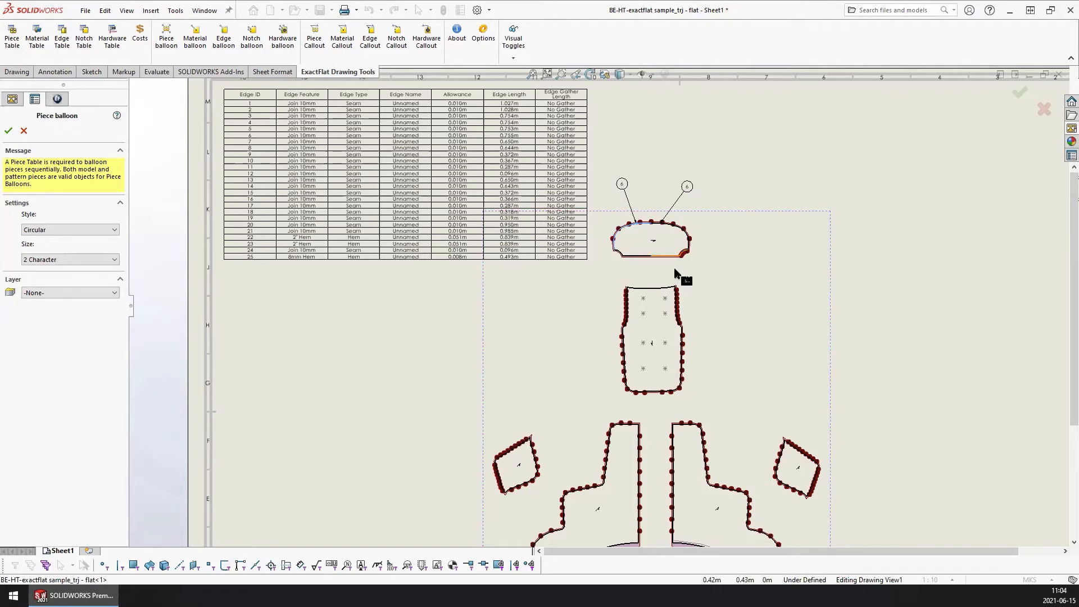
Step: Add four circular piece balloons around the middle pattern piece, two on its upper sides and two on its lower edges
{"action": "left_click", "coordinate": [677, 306]}
{"action": "left_click", "coordinate": [713, 297]}
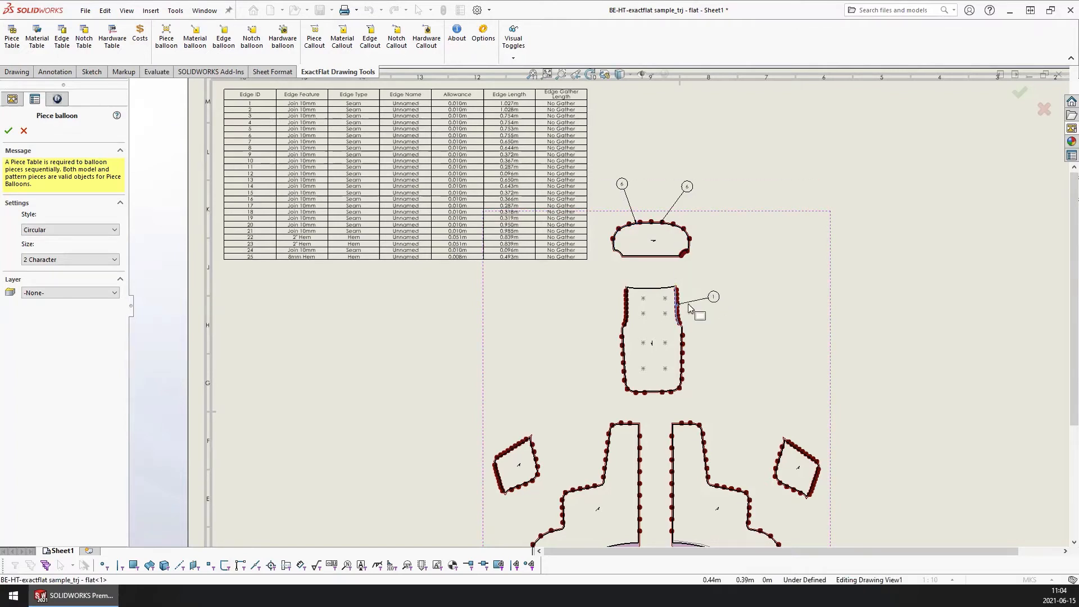
{"action": "left_click", "coordinate": [626, 314]}
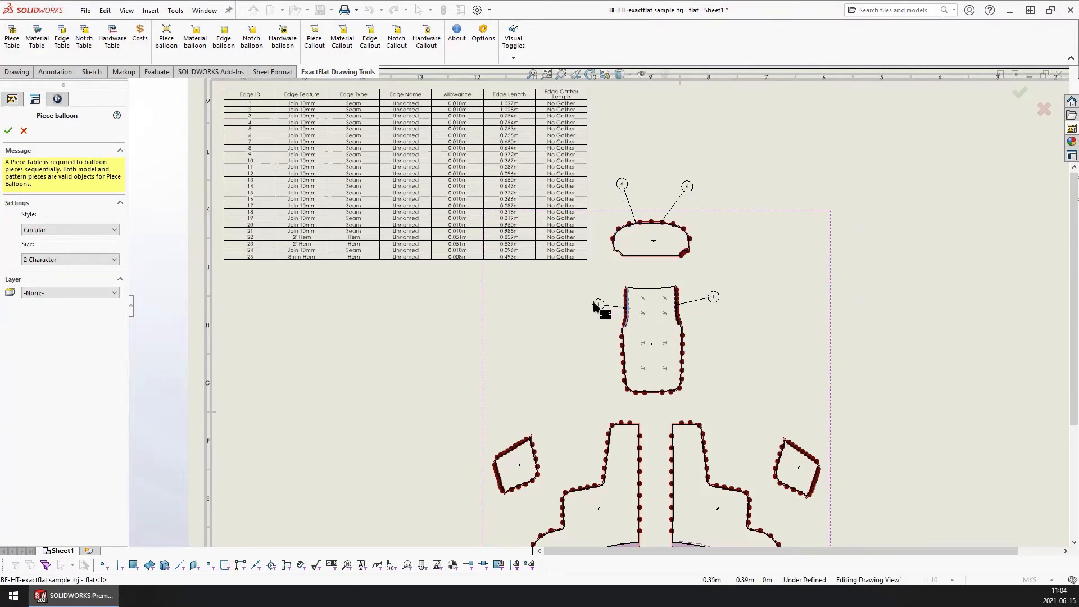
{"action": "left_click", "coordinate": [625, 357]}
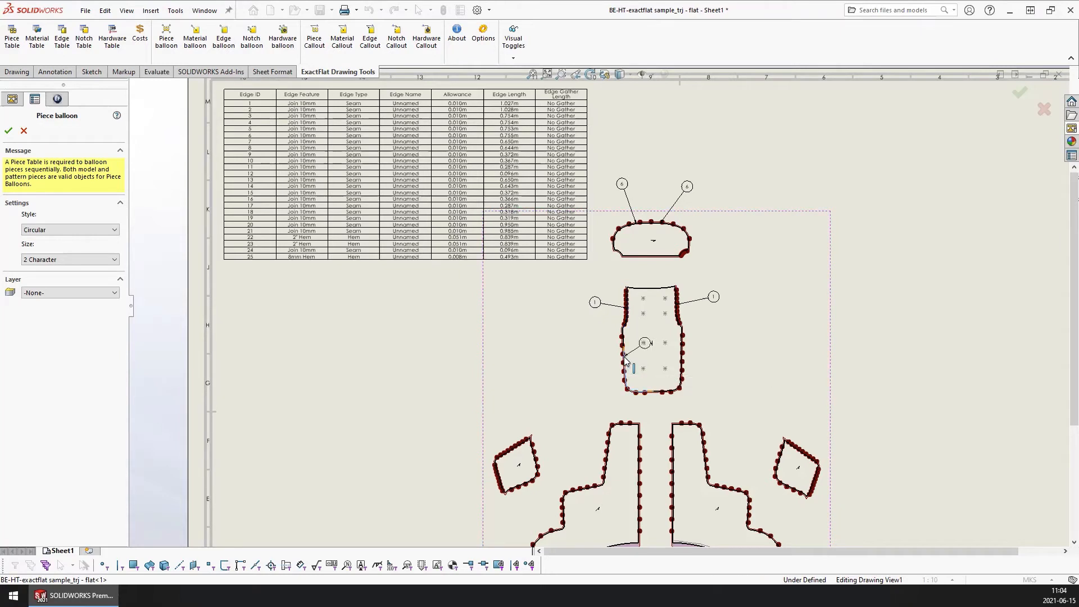
{"action": "left_click", "coordinate": [670, 396]}
{"action": "left_click", "coordinate": [716, 406]}
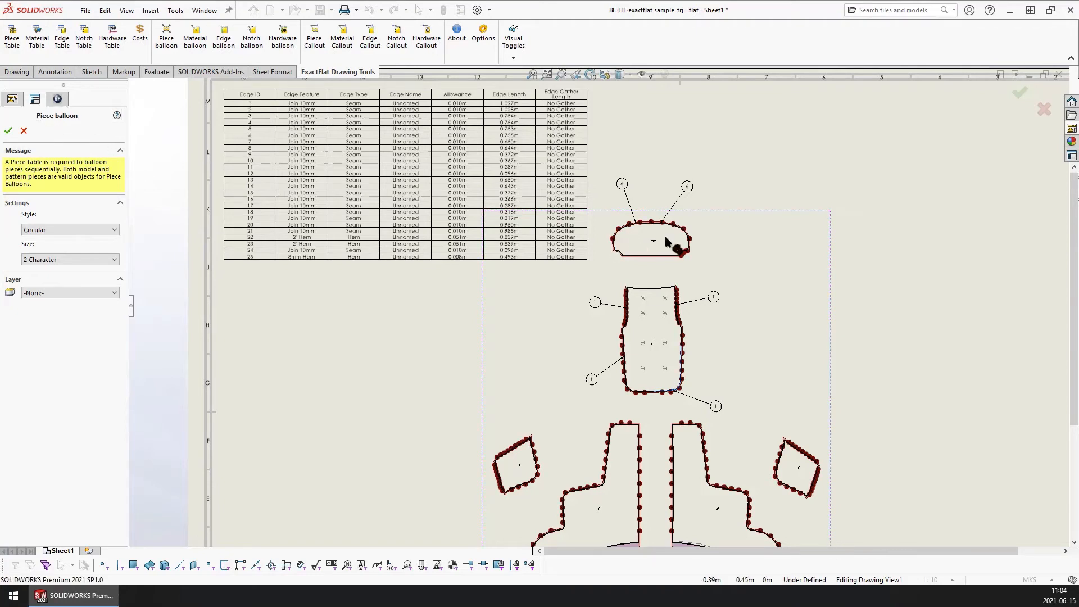
{"action": "left_click", "coordinate": [23, 131]}
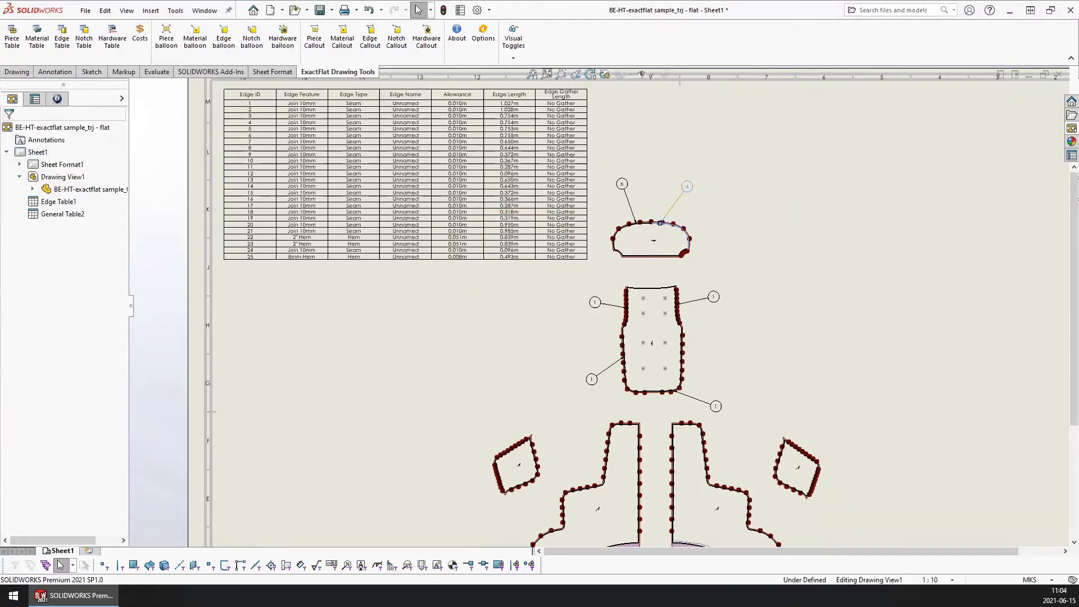
Step: Delete all six piece balloons, two above the topmost pattern piece and four around the middle piece
{"action": "key", "text": "Delete"}
{"action": "left_click", "coordinate": [625, 186]}
{"action": "key", "text": "Delete"}
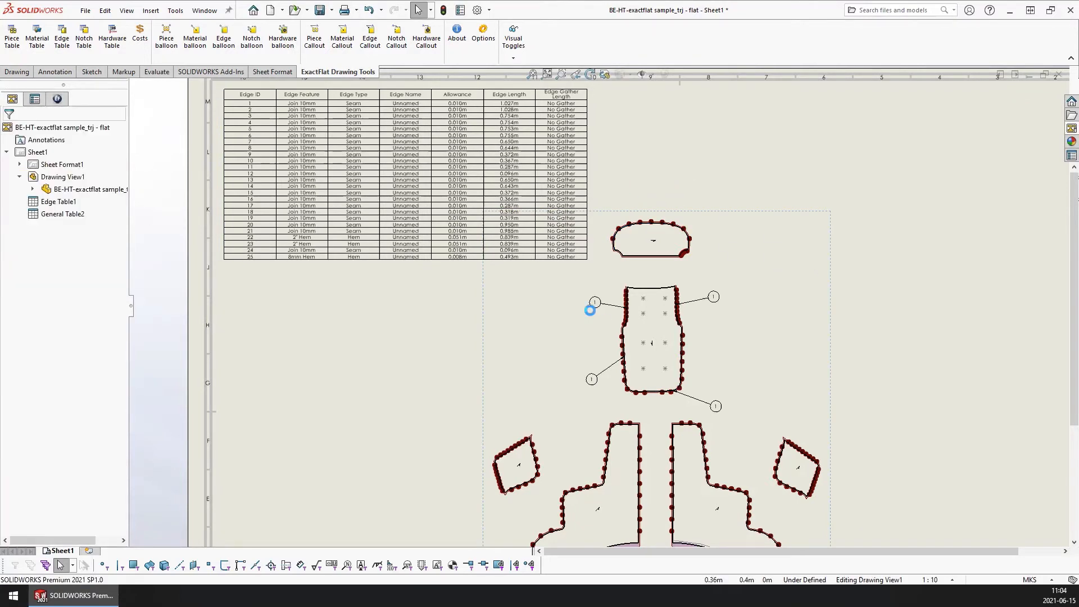
{"action": "left_click", "coordinate": [594, 304]}
{"action": "key", "text": "Delete"}
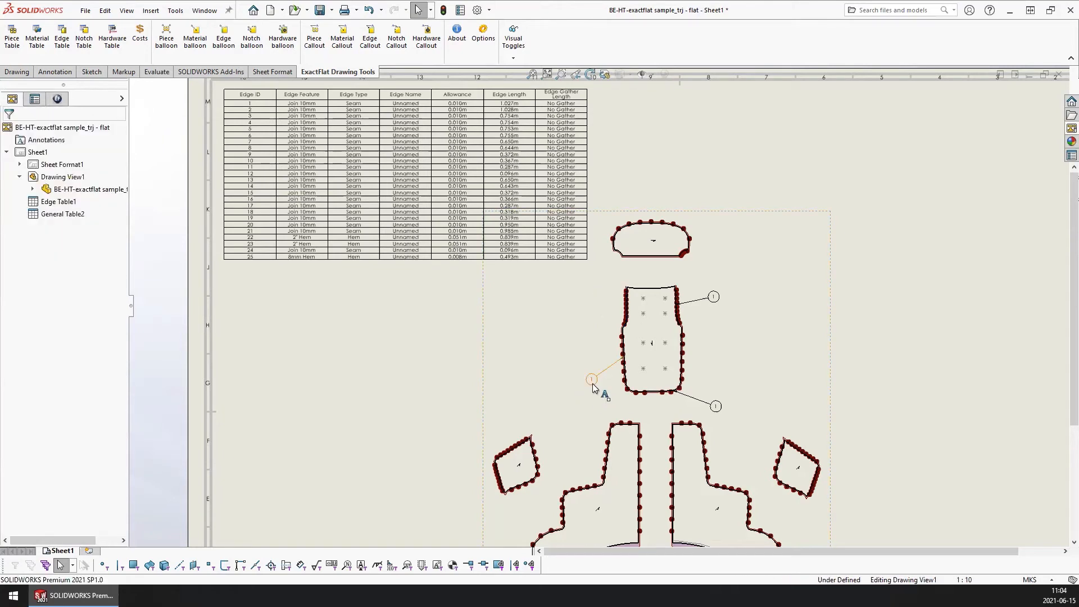
{"action": "left_click", "coordinate": [593, 387]}
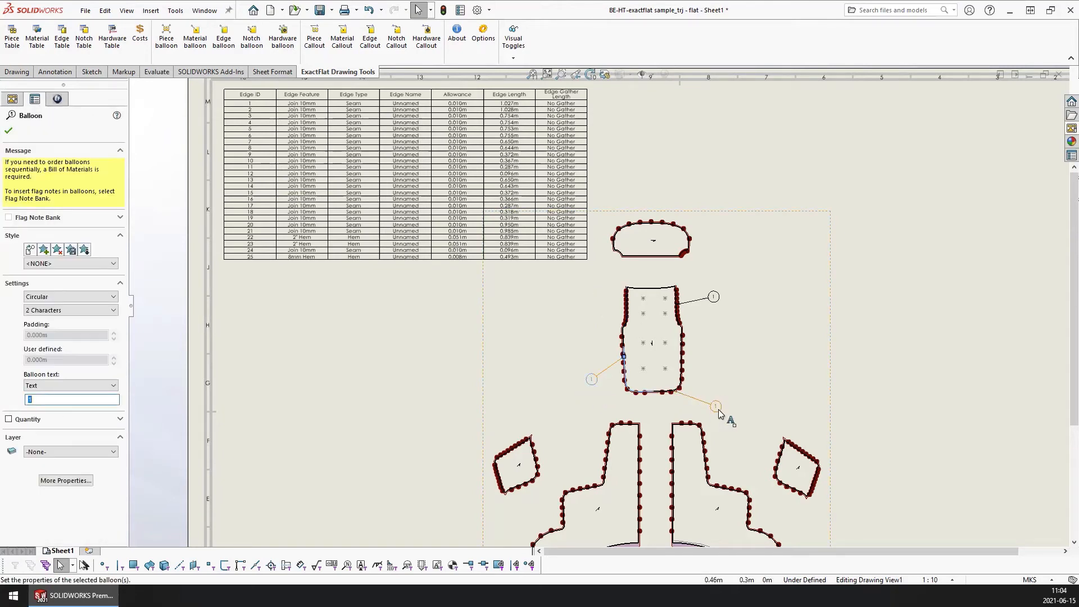
{"action": "left_click", "coordinate": [714, 298]}
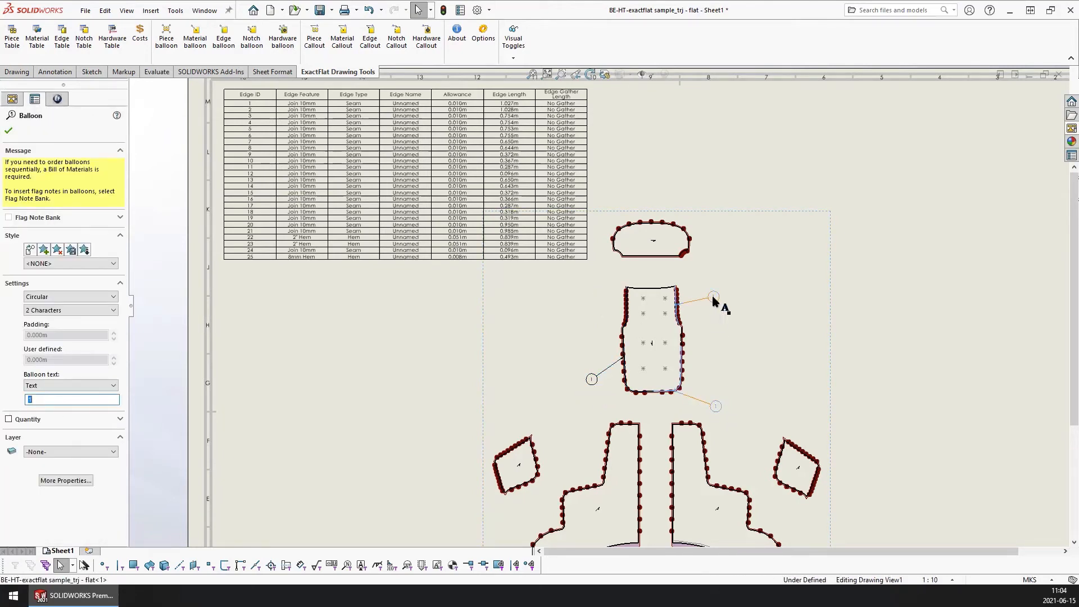
{"action": "key", "text": "Delete"}
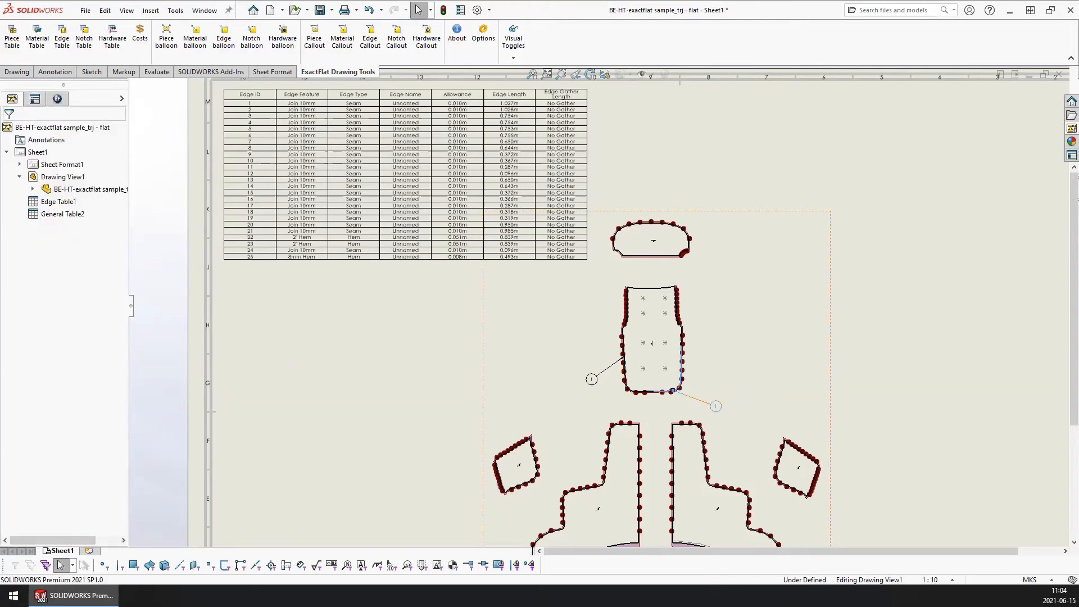
{"action": "left_click", "coordinate": [716, 406]}
{"action": "key", "text": "Delete"}
{"action": "left_click", "coordinate": [596, 382]}
{"action": "key", "text": "Delete"}
Step: Place a circular, two-character edge balloon above the topmost pattern piece, attached to its curved upper edge
{"action": "left_click", "coordinate": [224, 37]}
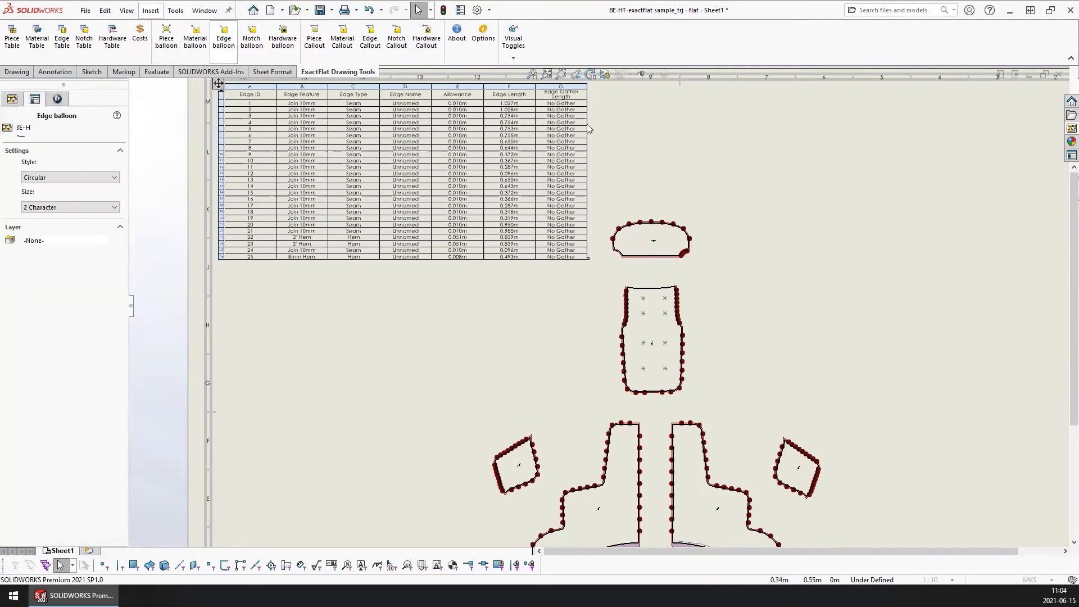
{"action": "left_click", "coordinate": [670, 223]}
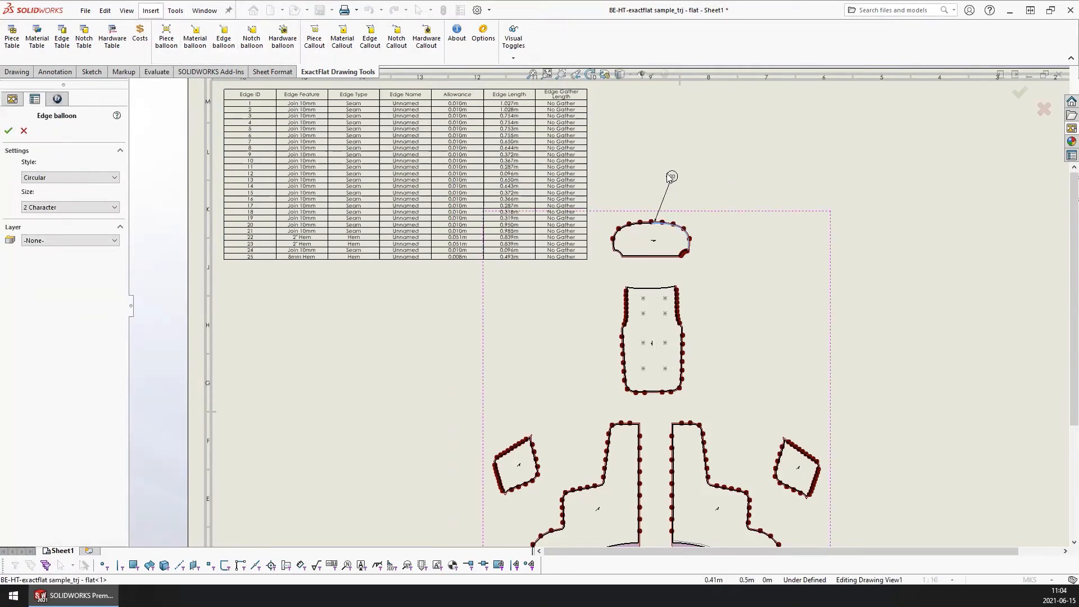
{"action": "left_click", "coordinate": [672, 176]}
Step: Add four circular edge balloons around the middle pattern piece, one on each upper side edge and one at each lower corner
{"action": "left_click", "coordinate": [679, 308]}
{"action": "left_click", "coordinate": [725, 293]}
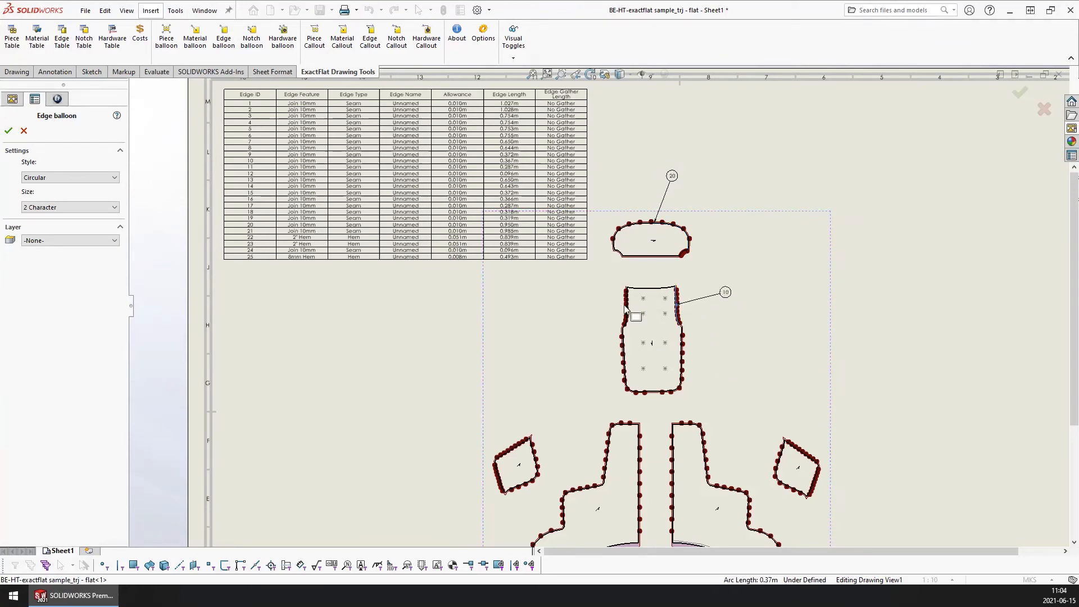
{"action": "left_click", "coordinate": [628, 308]}
{"action": "left_click", "coordinate": [584, 301]}
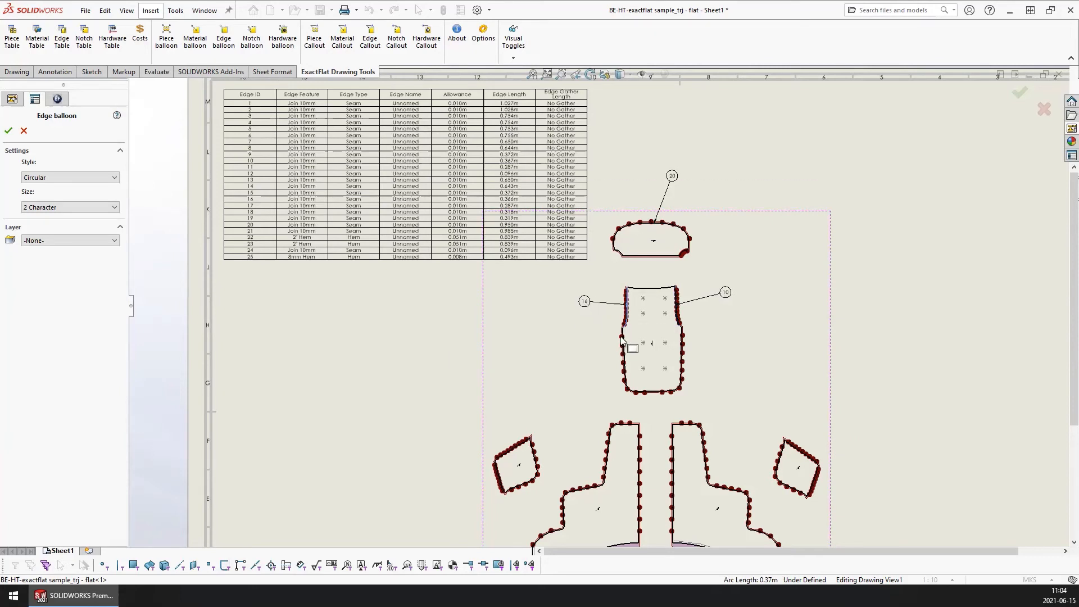
{"action": "left_click", "coordinate": [627, 382]}
{"action": "left_click", "coordinate": [599, 403]}
{"action": "left_click", "coordinate": [681, 387]}
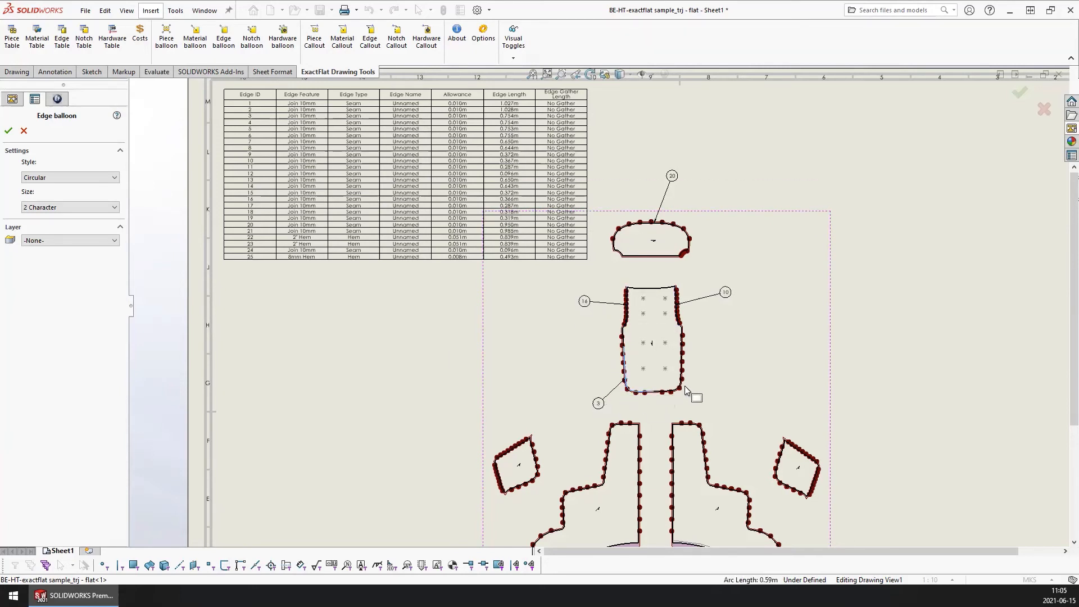
{"action": "left_click", "coordinate": [699, 373]}
{"action": "left_click", "coordinate": [724, 414]}
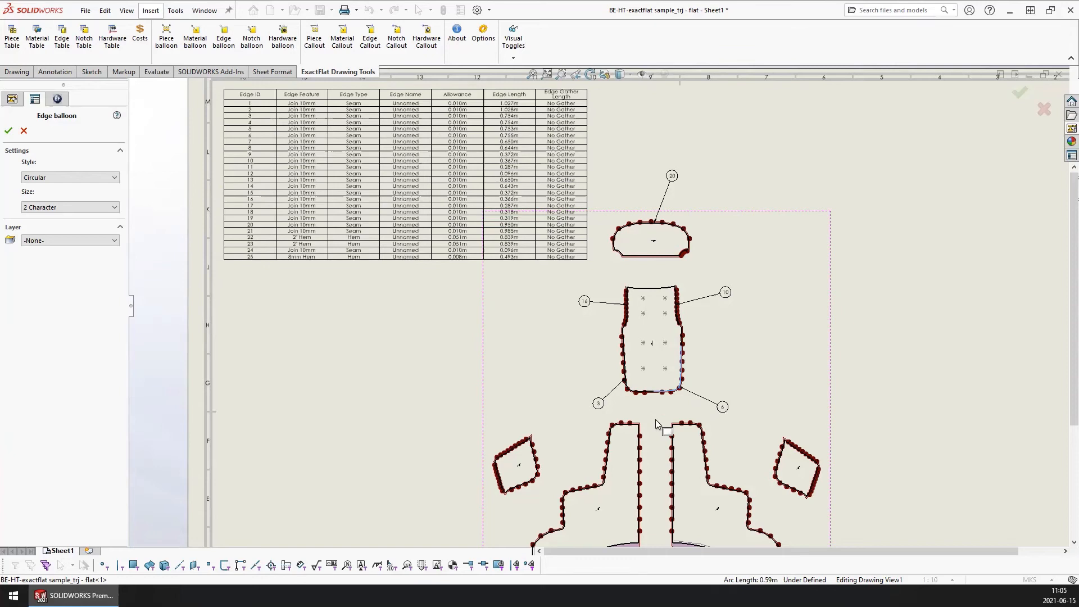
Step: Place an edge balloon on each of the two facing straight edges of the large lower pattern pieces, in the gap between them
{"action": "left_click", "coordinate": [640, 473]}
{"action": "left_click", "coordinate": [654, 450]}
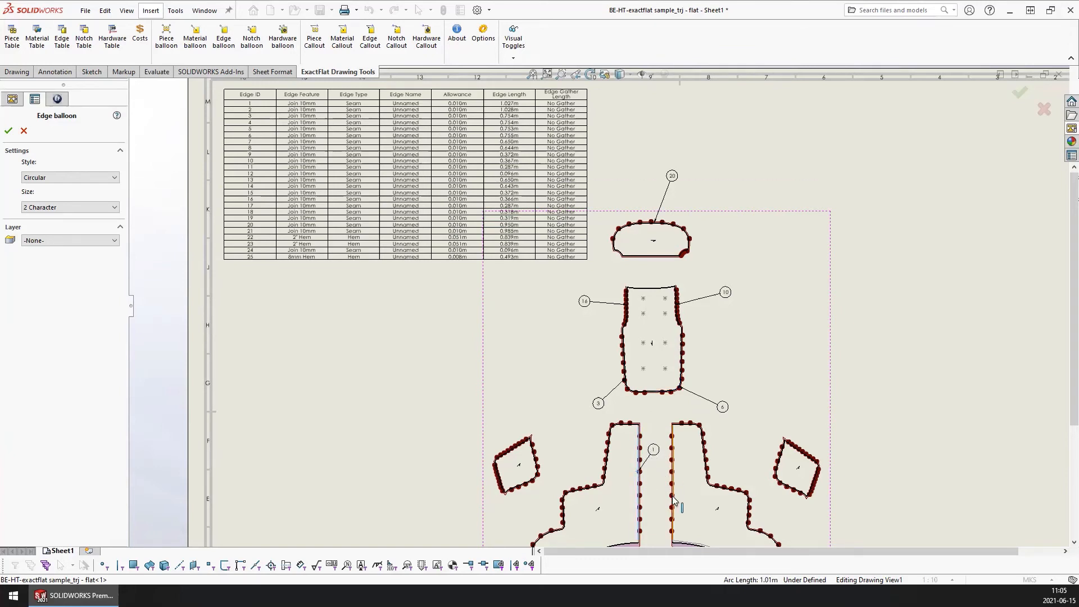
{"action": "left_click", "coordinate": [657, 479]}
{"action": "scroll", "coordinate": [647, 424], "scroll_direction": "up", "scroll_amount": 3}
{"action": "scroll", "coordinate": [643, 423], "scroll_direction": "down", "scroll_amount": 2}
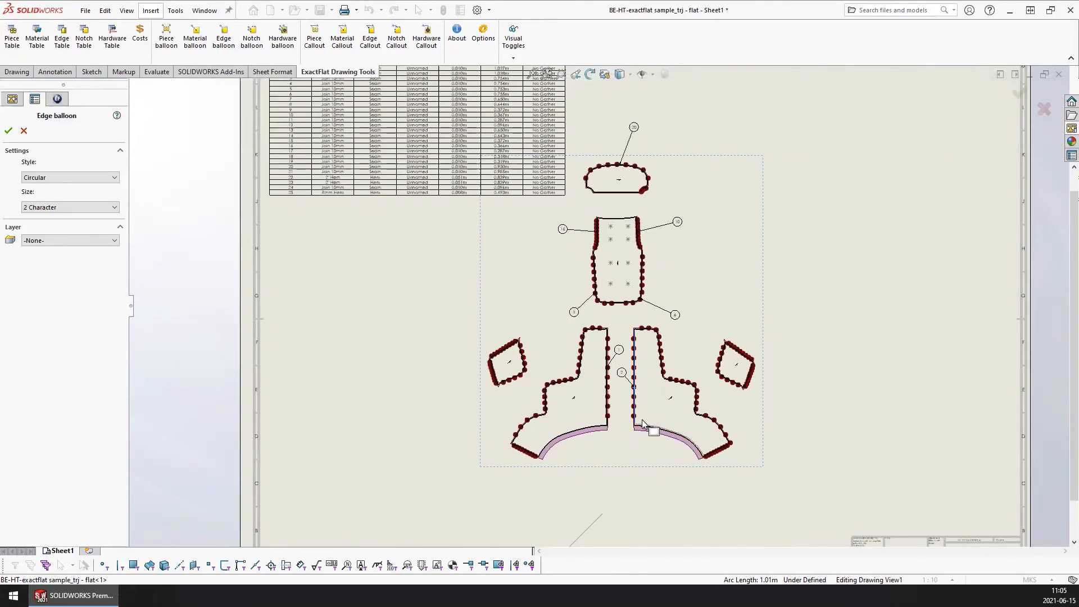
{"action": "scroll", "coordinate": [628, 208], "scroll_direction": "up", "scroll_amount": 1}
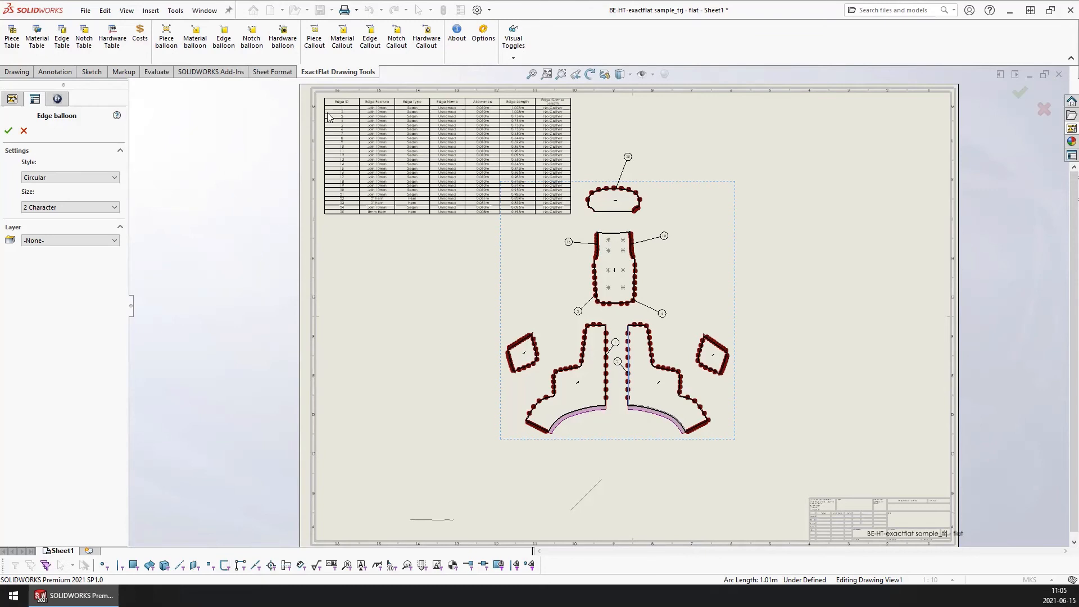
Step: Add Simple piece callouts to the topmost and middle pattern pieces, placing each text at the piece's upper right
{"action": "left_click", "coordinate": [313, 50]}
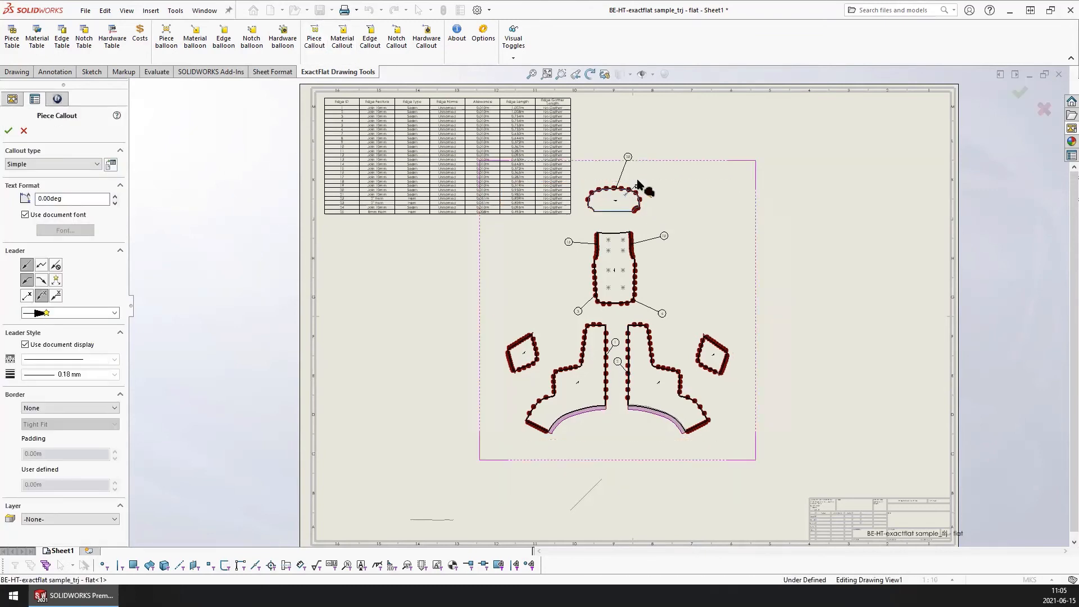
{"action": "left_click", "coordinate": [661, 160]}
{"action": "scroll", "coordinate": [705, 155], "scroll_direction": "down", "scroll_amount": 5}
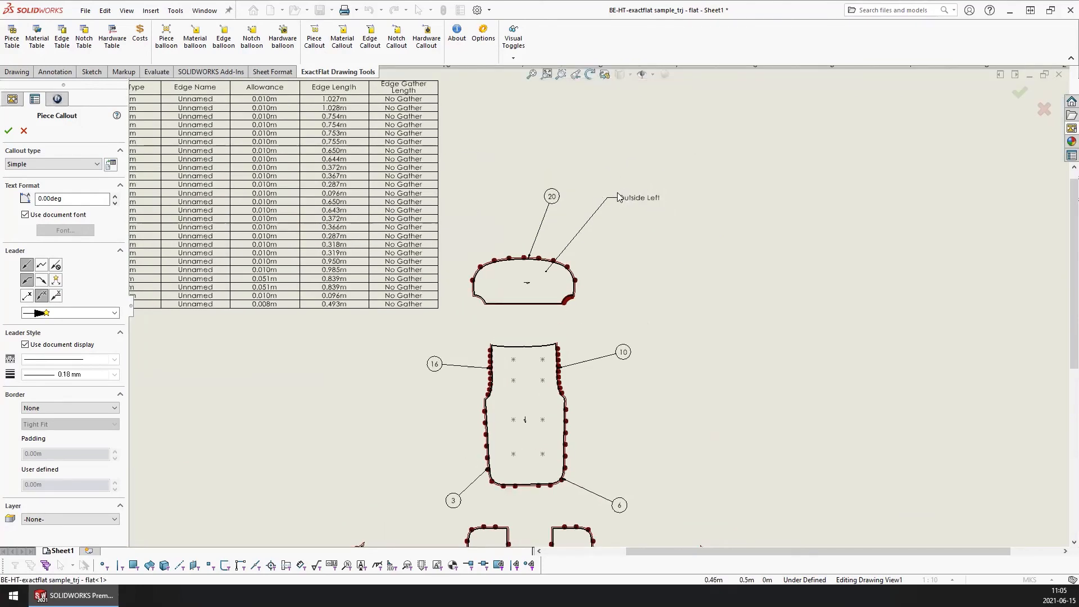
{"action": "scroll", "coordinate": [595, 380], "scroll_direction": "up", "scroll_amount": 3}
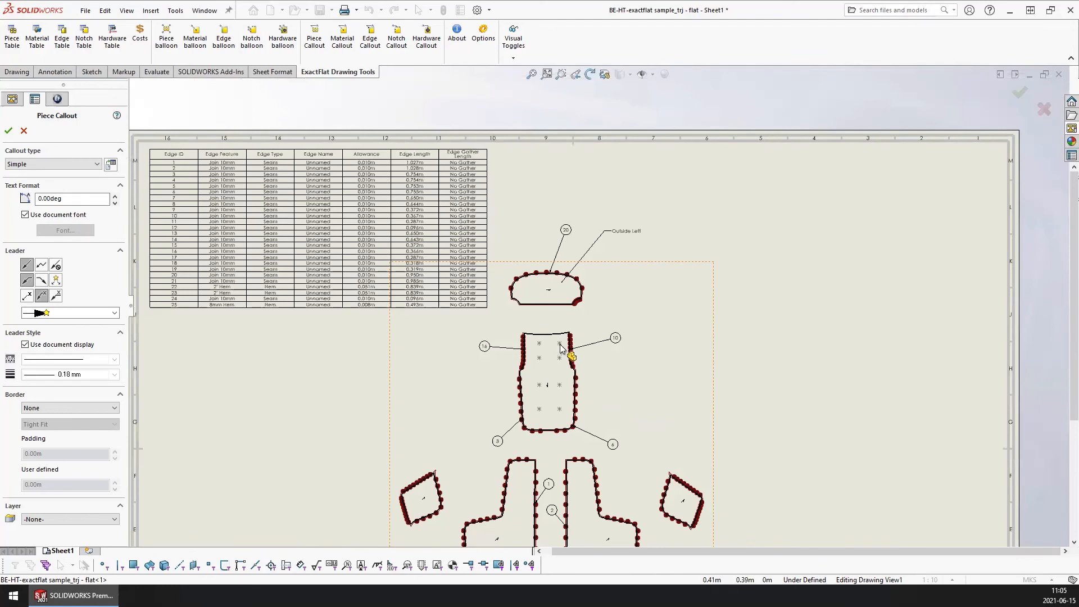
{"action": "left_click", "coordinate": [595, 309]}
{"action": "scroll", "coordinate": [646, 406], "scroll_direction": "up", "scroll_amount": 2}
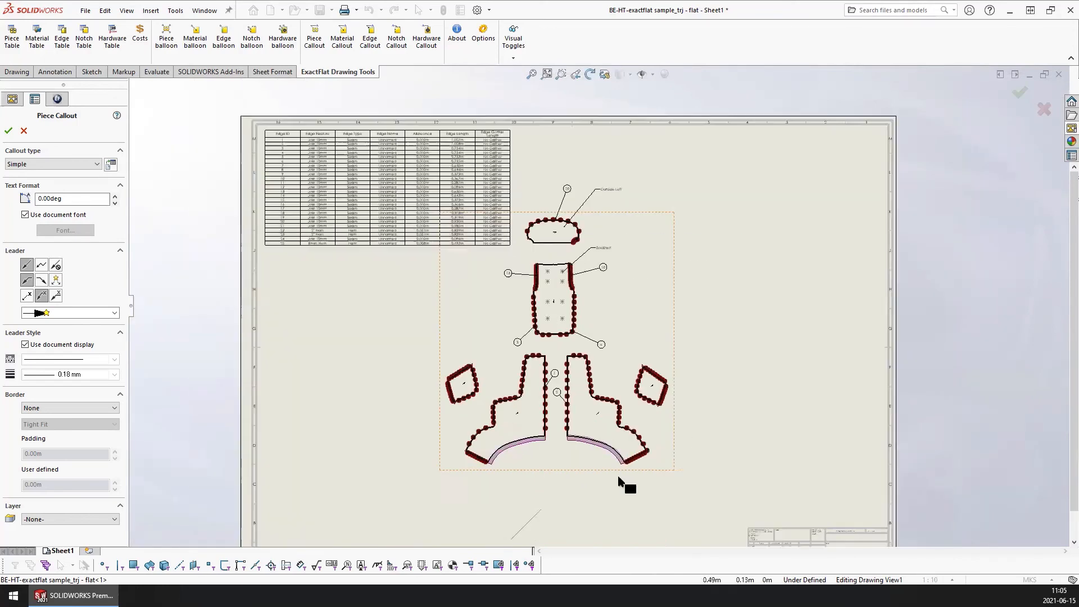
Step: Add piece callouts to the two small outer pattern pieces, placing each text above its piece
{"action": "left_click", "coordinate": [694, 336]}
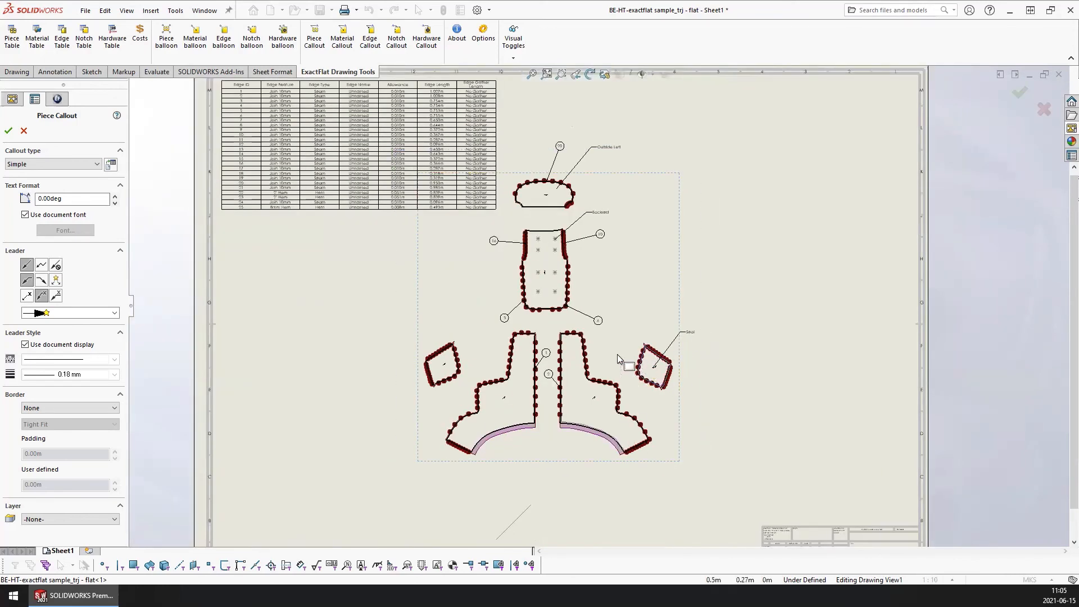
{"action": "scroll", "coordinate": [705, 353], "scroll_direction": "down", "scroll_amount": 1}
{"action": "scroll", "coordinate": [704, 349], "scroll_direction": "down", "scroll_amount": 2}
{"action": "scroll", "coordinate": [653, 339], "scroll_direction": "up", "scroll_amount": 1}
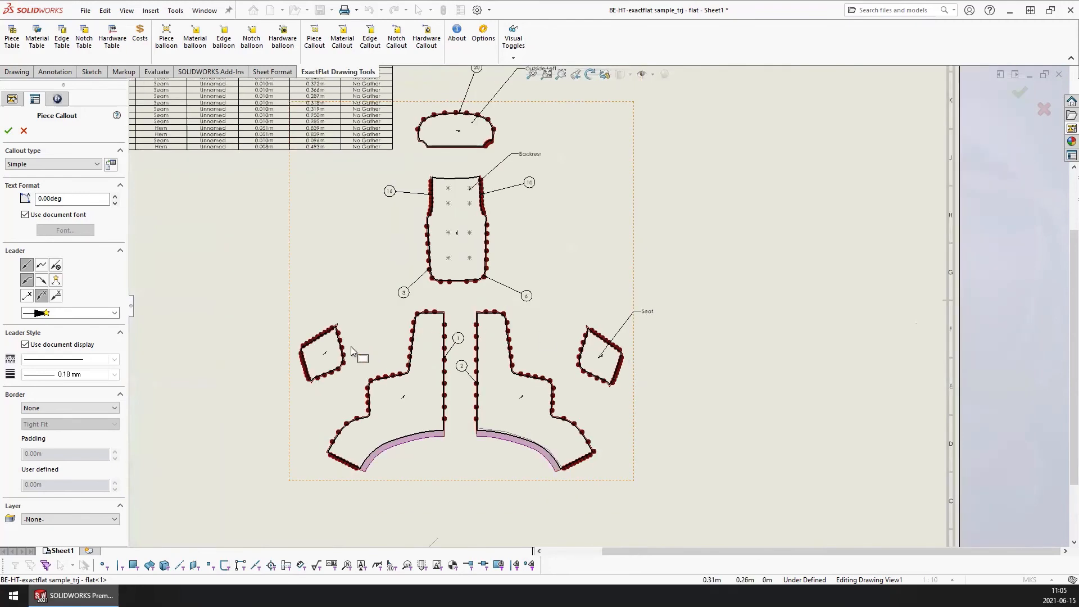
{"action": "left_click", "coordinate": [312, 346]}
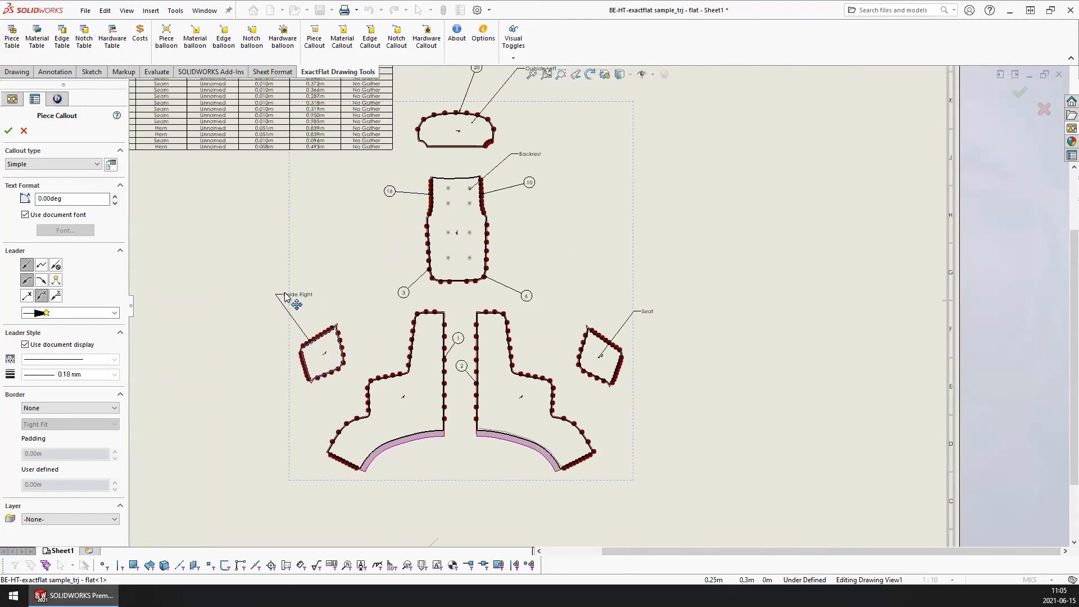
{"action": "left_click", "coordinate": [287, 297]}
Step: Add piece callouts below the two large lower pattern pieces, with leaders crossing their curved hems, and finish the callouts
{"action": "left_click", "coordinate": [421, 432]}
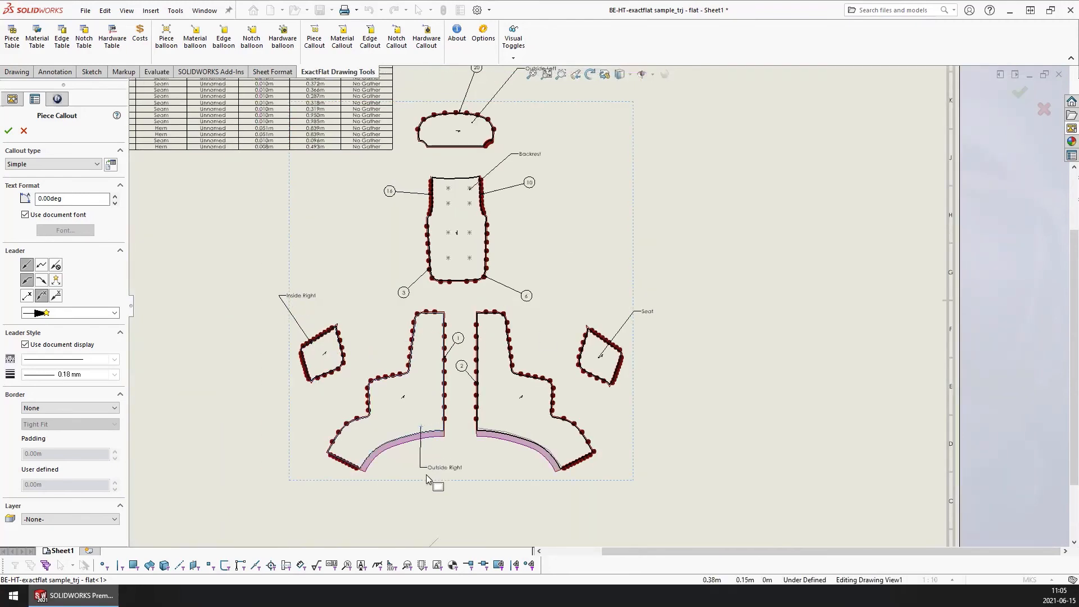
{"action": "left_click", "coordinate": [427, 477]}
{"action": "left_click", "coordinate": [533, 434]}
{"action": "left_click", "coordinate": [537, 488]}
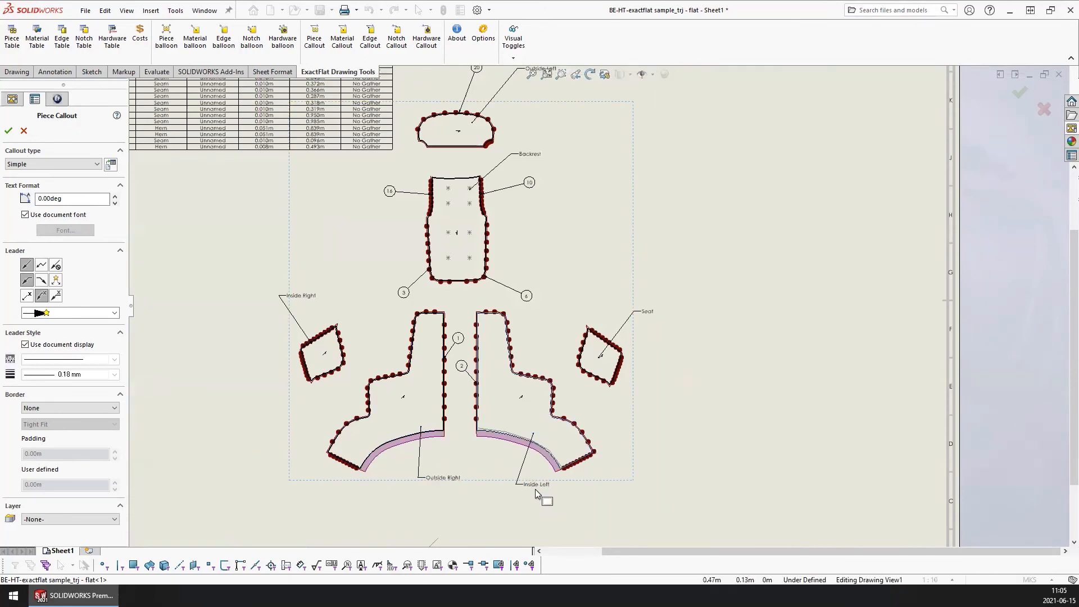
{"action": "scroll", "coordinate": [447, 167], "scroll_direction": "up", "scroll_amount": 3}
{"action": "scroll", "coordinate": [467, 156], "scroll_direction": "down", "scroll_amount": 2}
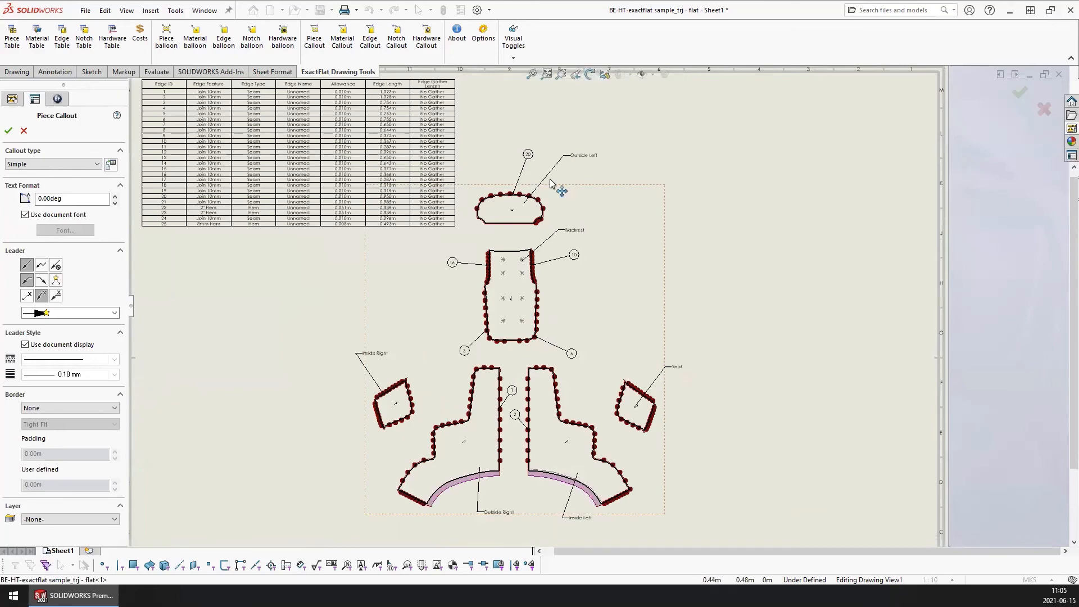
{"action": "scroll", "coordinate": [570, 303], "scroll_direction": "up", "scroll_amount": 3}
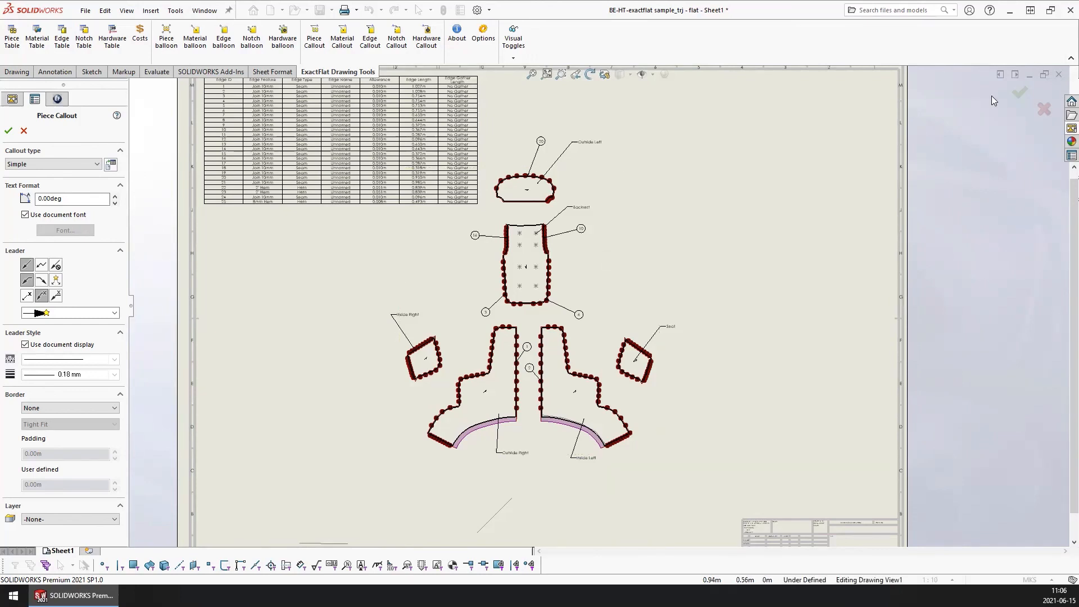
{"action": "left_click", "coordinate": [1021, 93]}
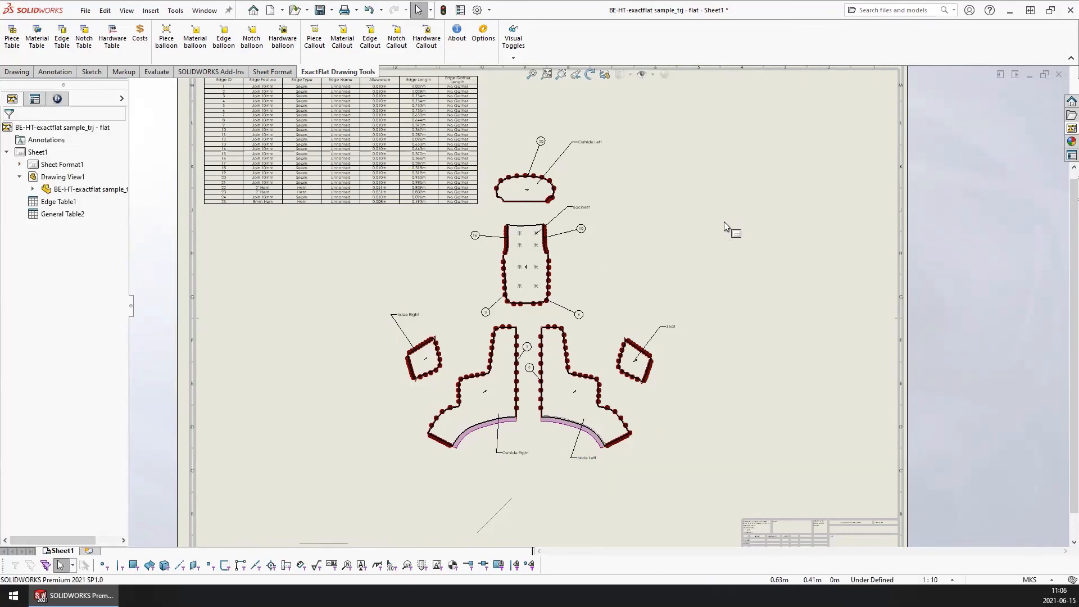